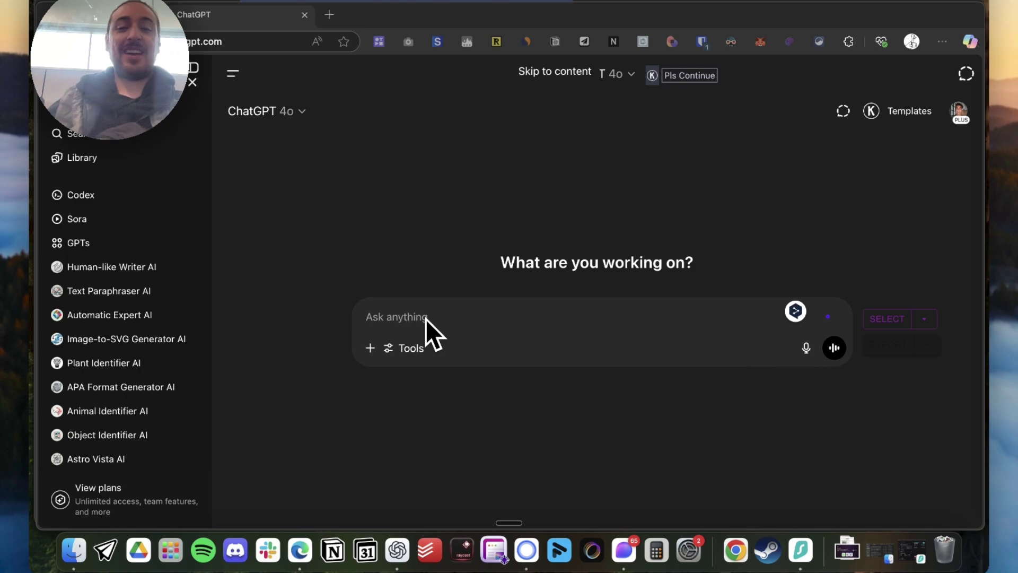
# Open GPT Chain in the Edge sidebar and continue with the saved account email.
pyautogui.rightClick(793, 42)
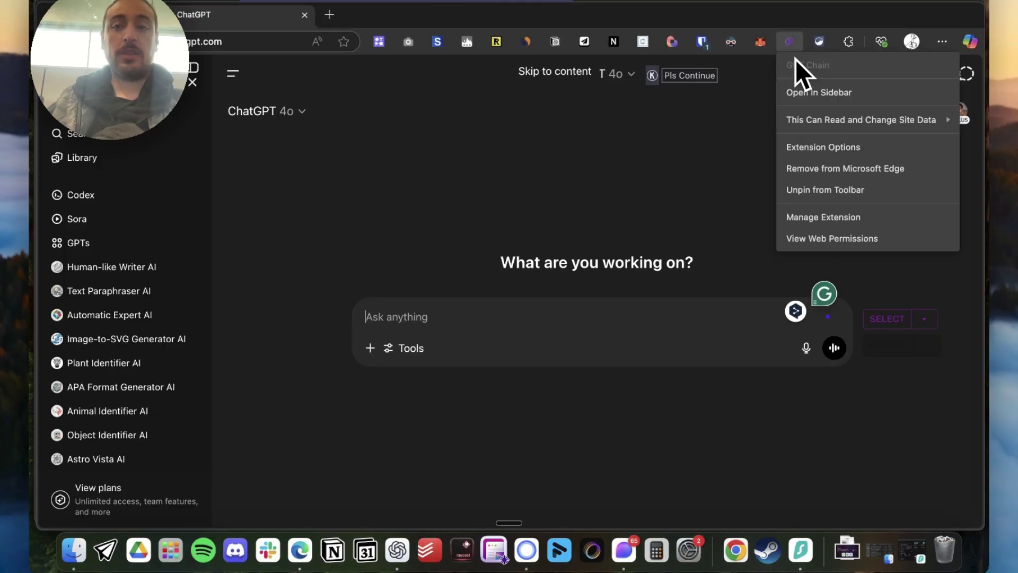
pyautogui.click(833, 89)
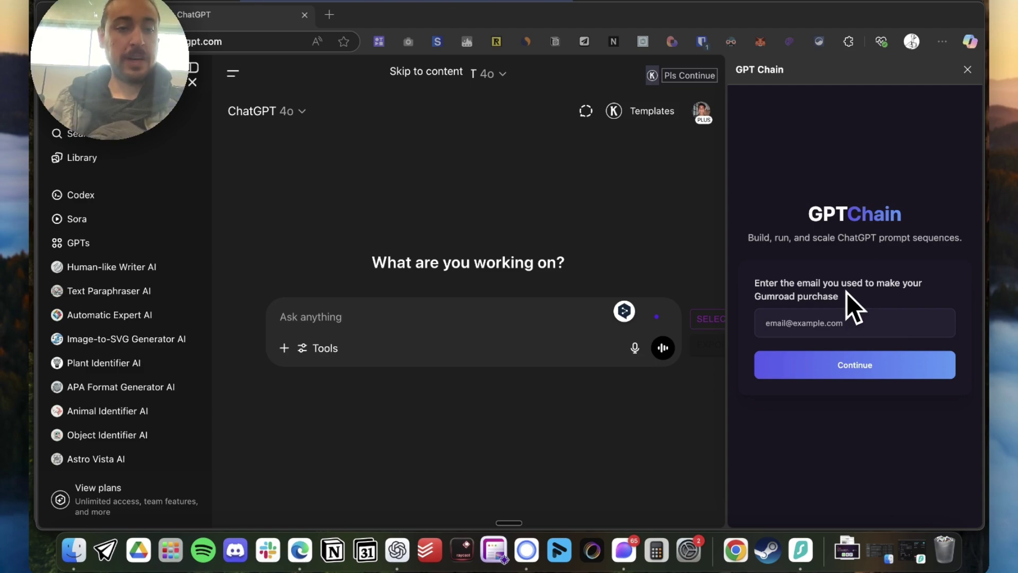
pyautogui.click(822, 323)
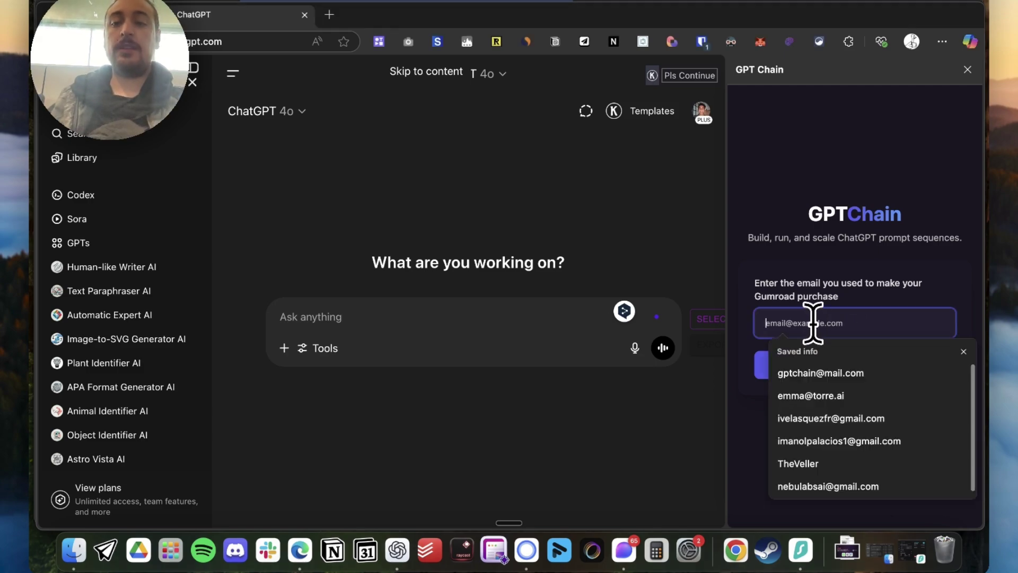
pyautogui.click(830, 378)
pyautogui.click(817, 368)
# Copy the account password from Bitwarden, paste it, and sign in to GPT Chain.
pyautogui.click(701, 44)
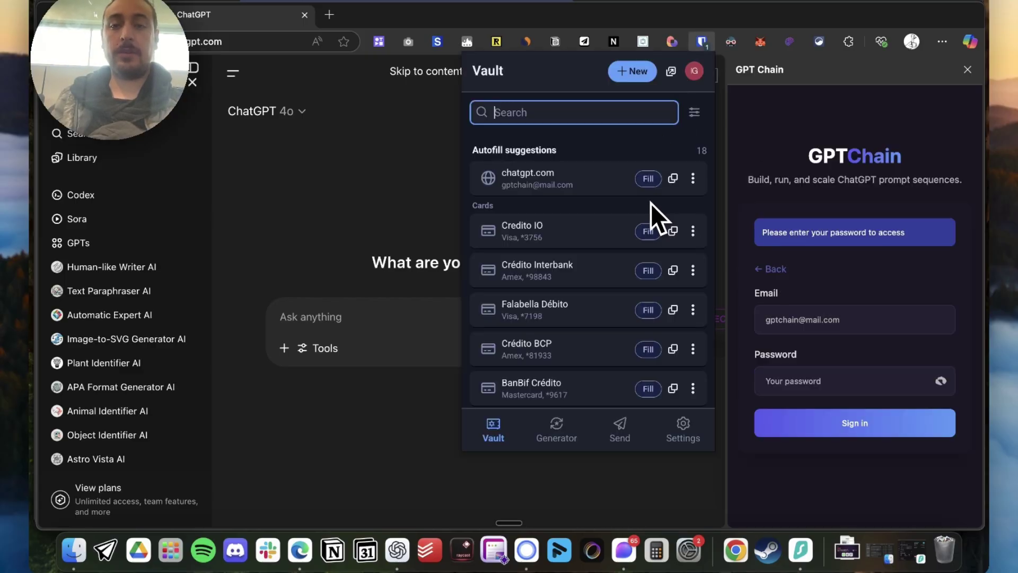
pyautogui.click(673, 178)
pyautogui.click(669, 221)
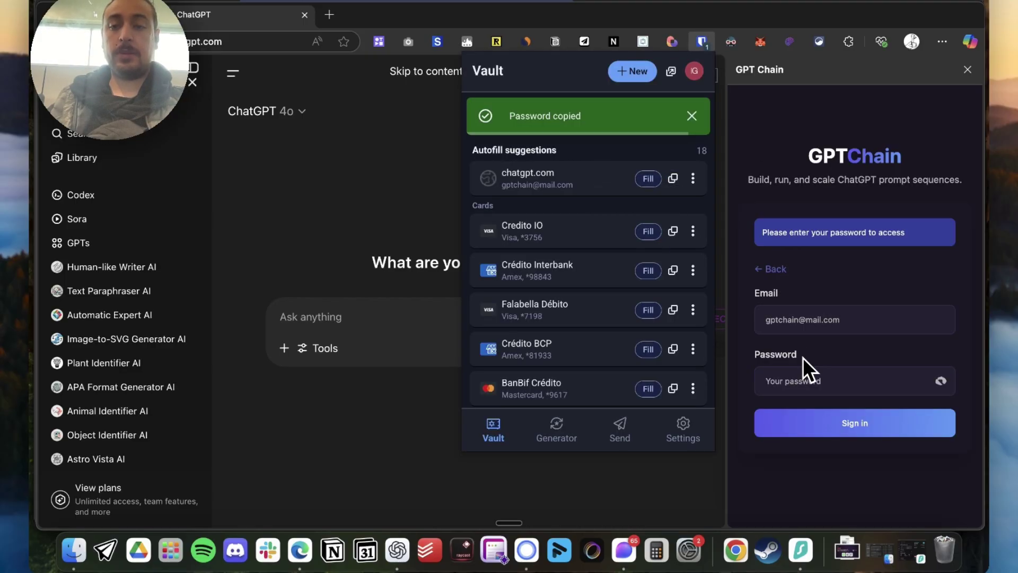
pyautogui.click(801, 376)
pyautogui.hotkey('ctrl', 'v')
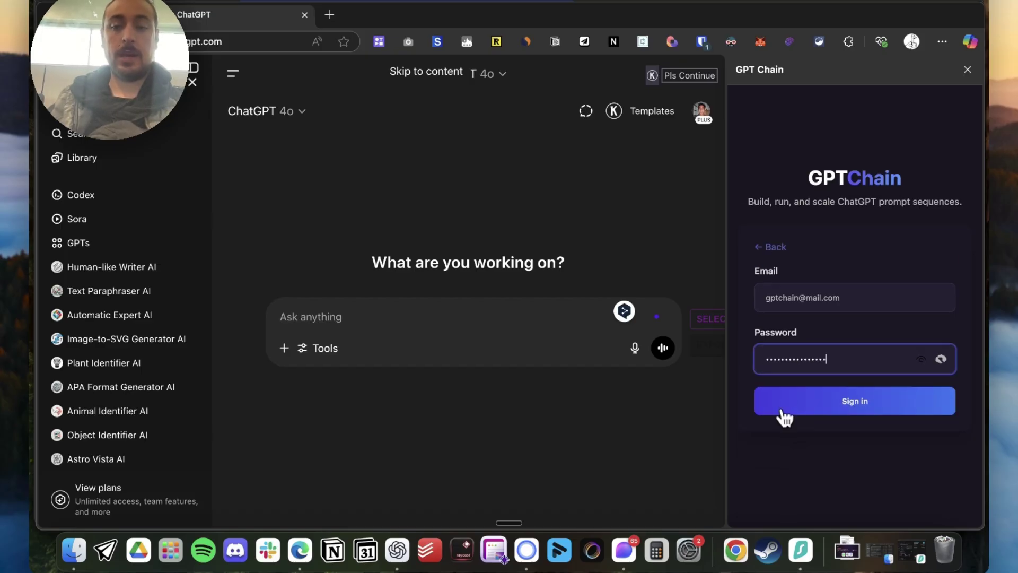
pyautogui.click(780, 415)
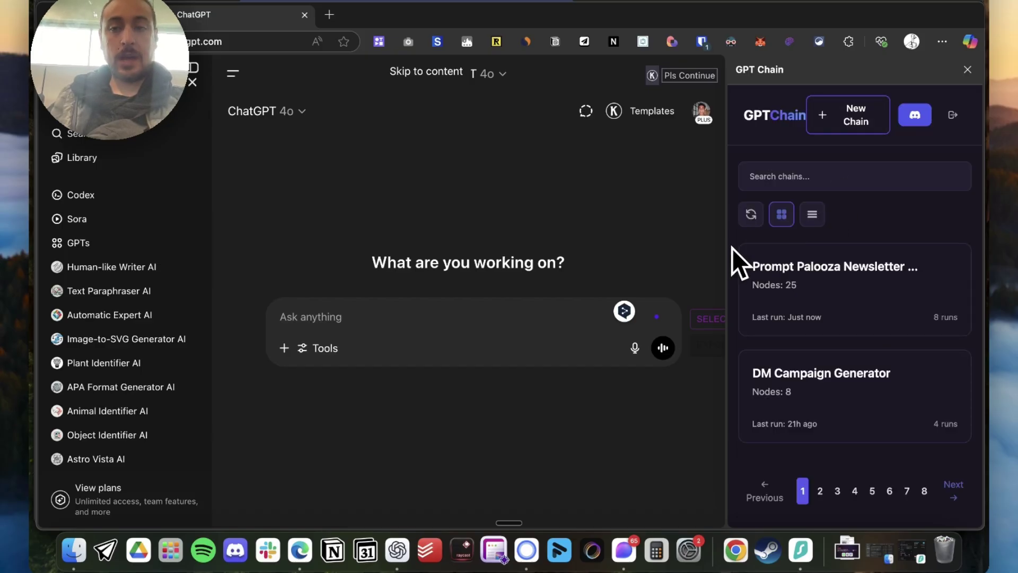
# Open the Prompt Palooza Newsletter chain from the saved chains list.
pyautogui.click(923, 491)
pyautogui.click(803, 485)
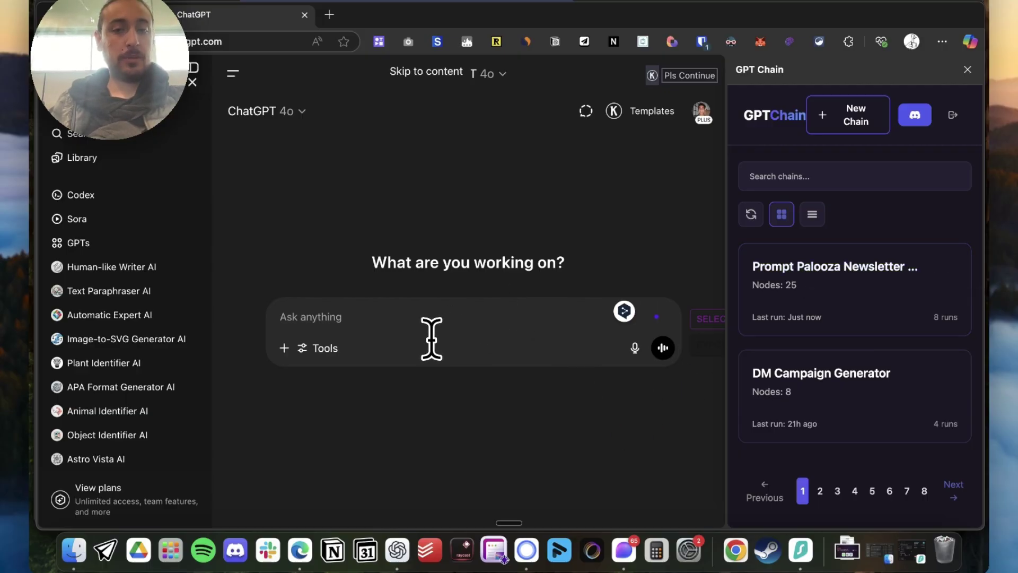
pyautogui.click(840, 295)
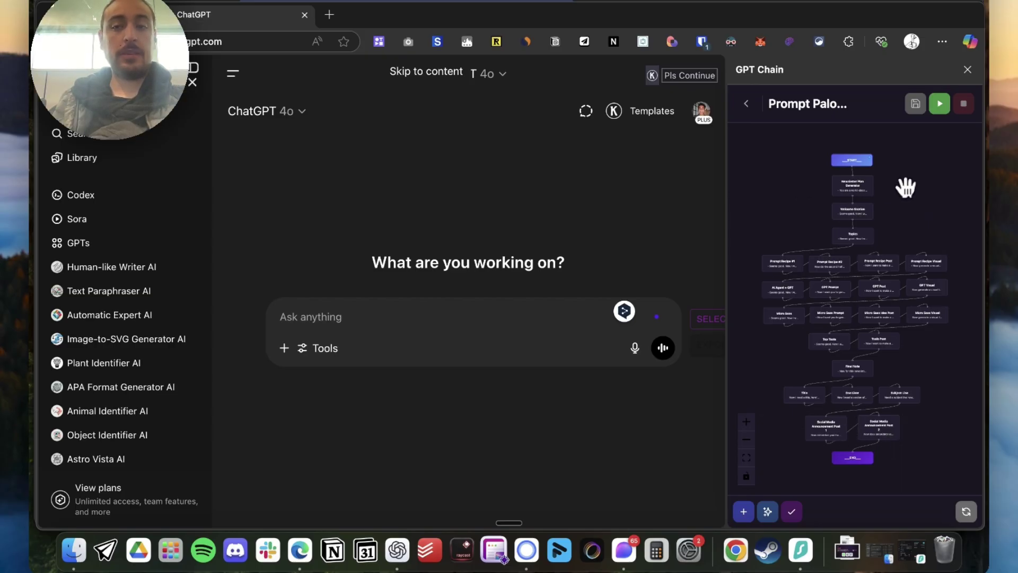
# Set the chain's target audience to Founders, save the state, and run it in ChatGPT.
pyautogui.click(851, 161)
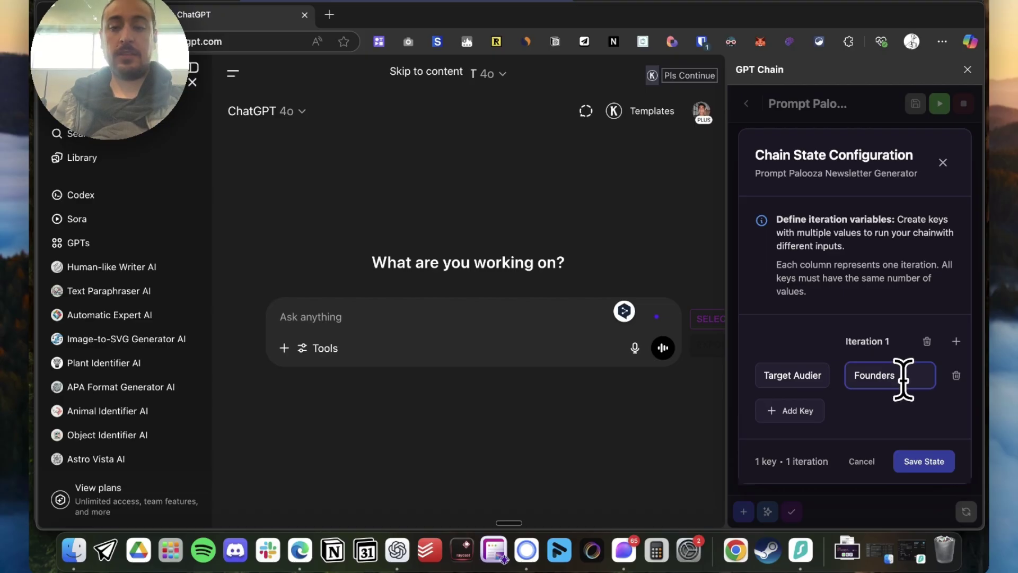
pyautogui.click(870, 378)
pyautogui.doubleClick(873, 380)
pyautogui.press('BackSpace')
pyautogui.write('Founders')
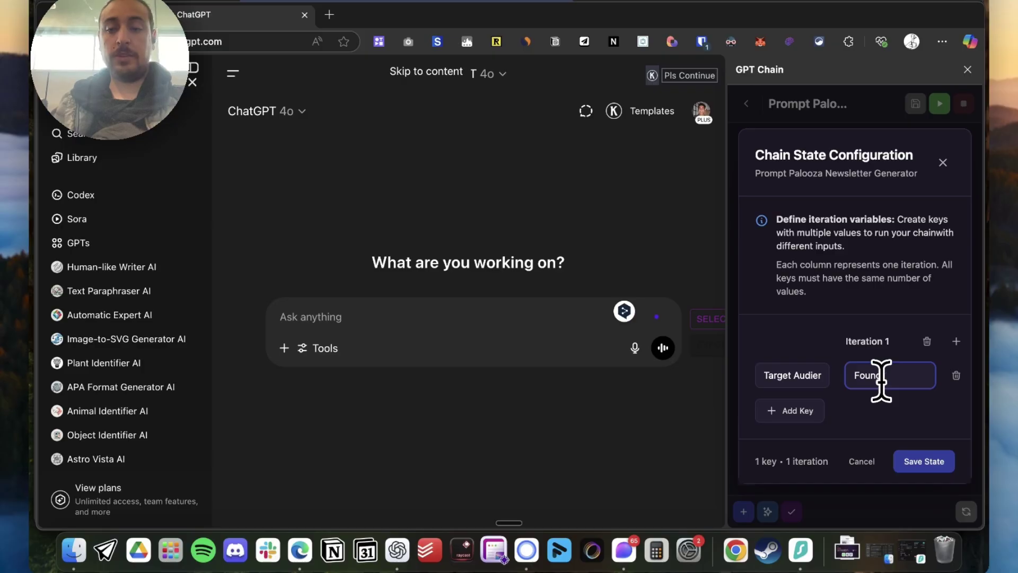
pyautogui.click(931, 471)
pyautogui.click(939, 103)
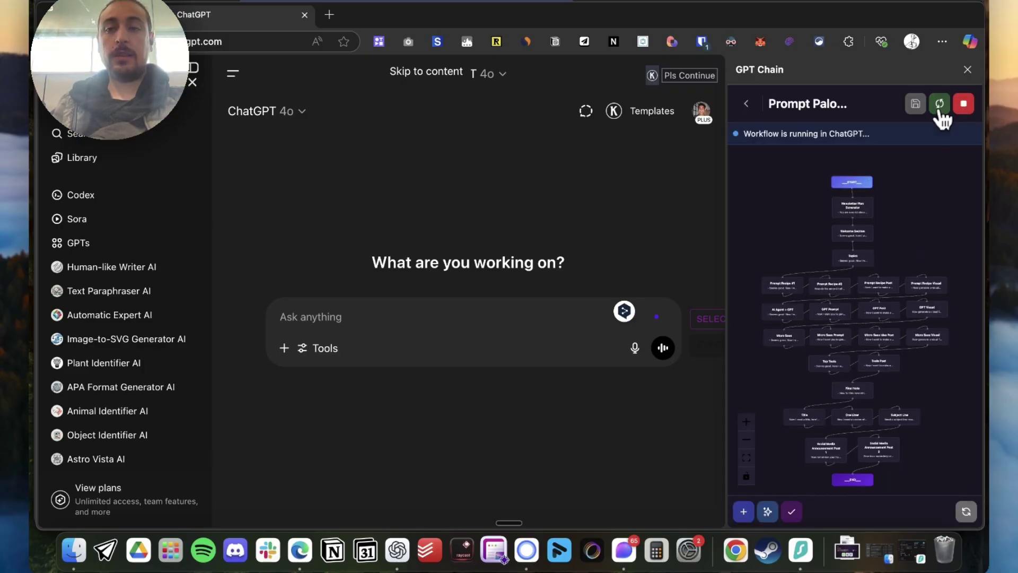
# Switch to the beehiiv dashboard window via Mission Control.
pyautogui.hotkey('ctrl', 'Up')
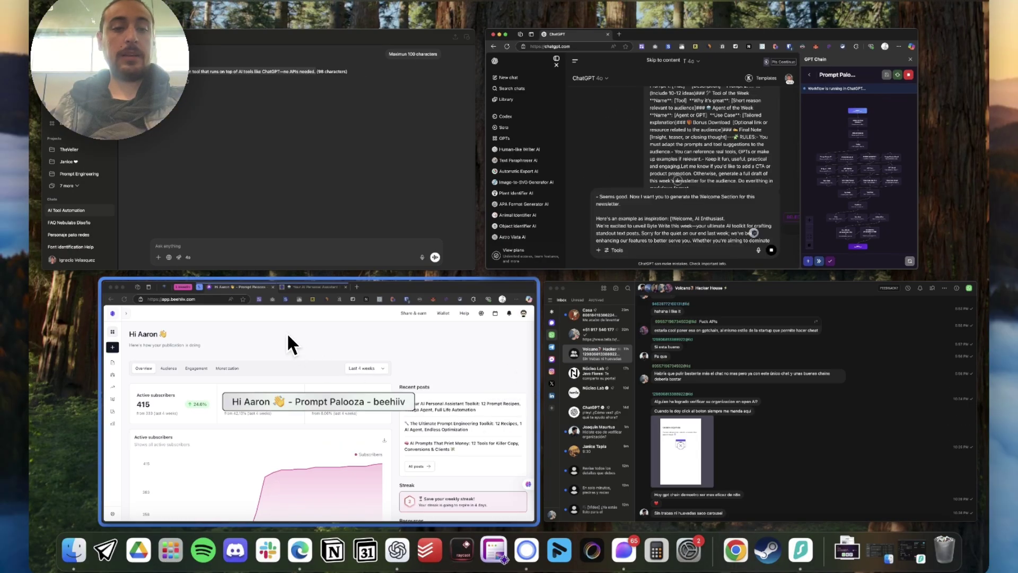
pyautogui.click(275, 336)
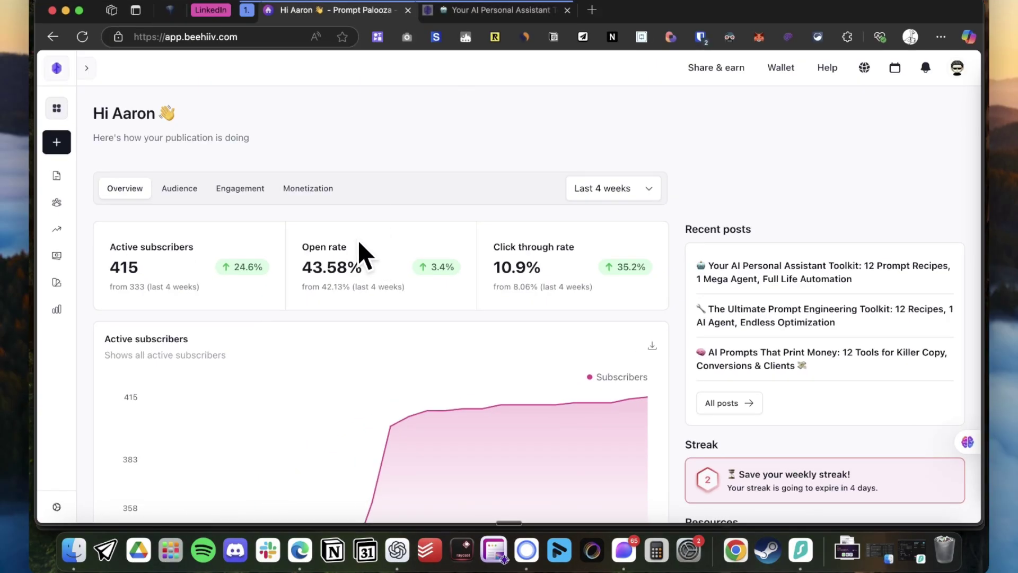
pyautogui.scroll(-5, 359, 252)
pyautogui.scroll(2, 419, 151)
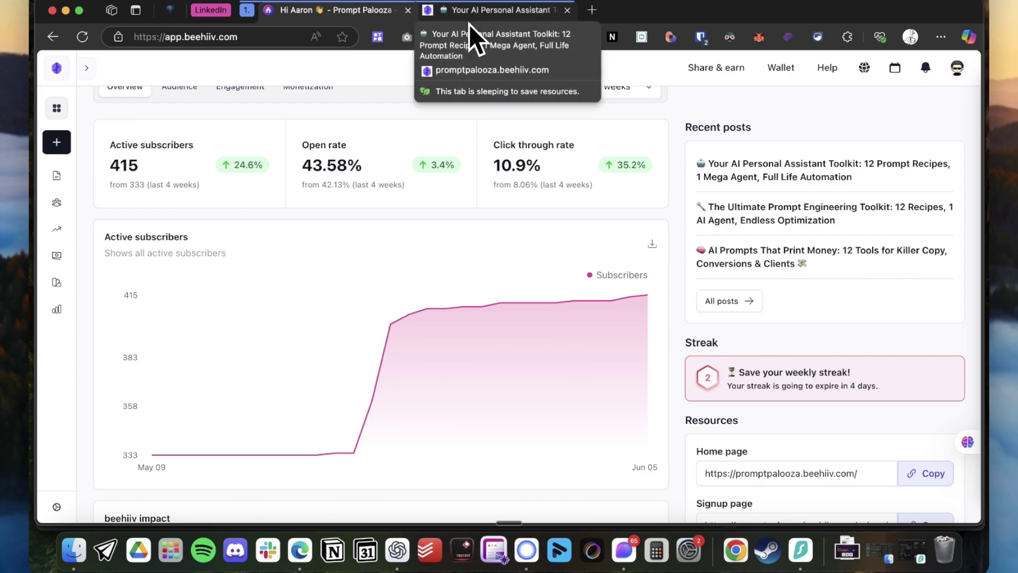
# Read the 'Your AI Personal Assistant Toolkit' post through to its Final Note.
pyautogui.click(469, 23)
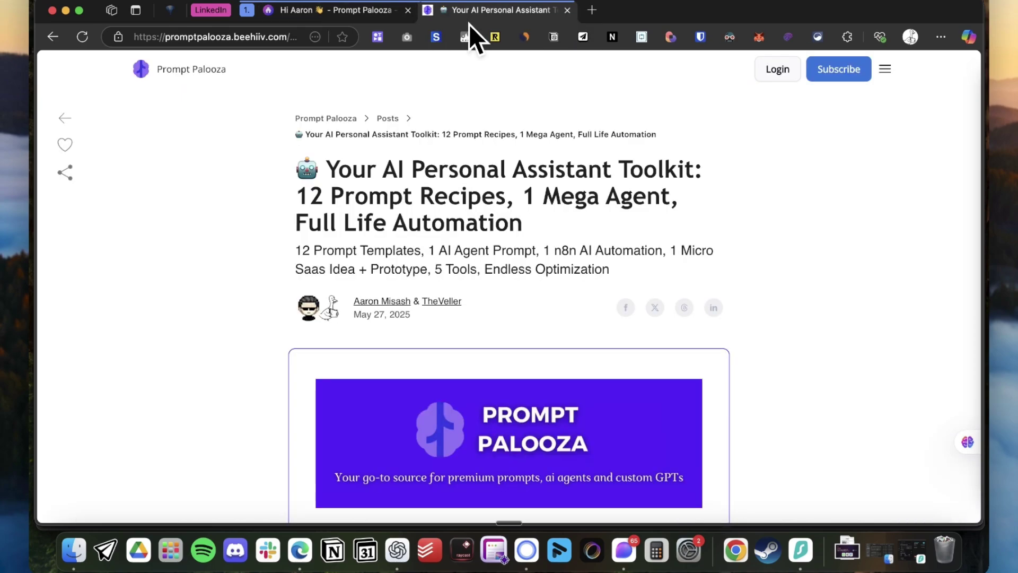
pyautogui.scroll(-7, 689, 345)
pyautogui.scroll(-5, 692, 336)
pyautogui.scroll(4, 692, 337)
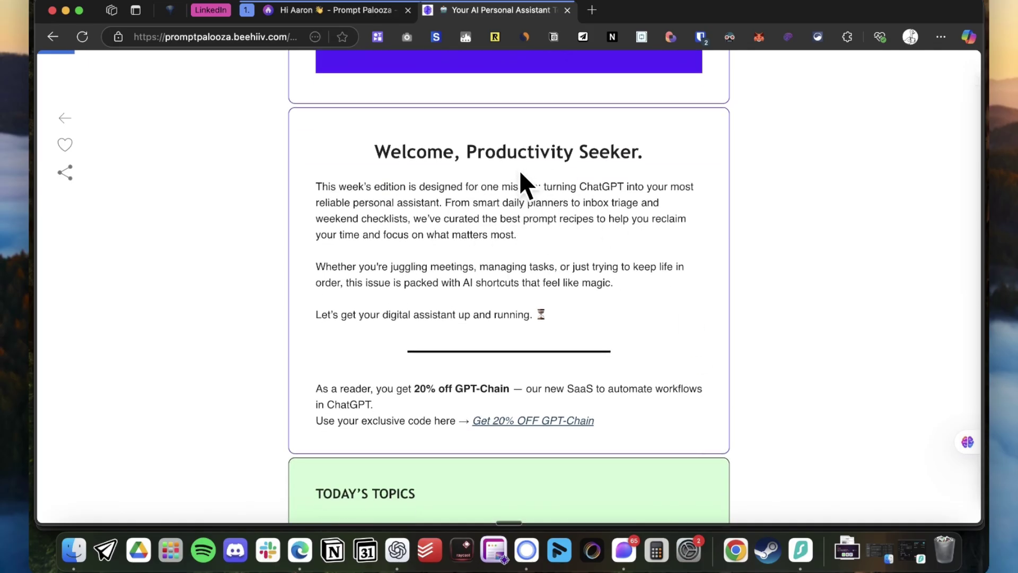
pyautogui.scroll(-3, 572, 245)
pyautogui.scroll(2, 571, 245)
pyautogui.scroll(-4, 571, 245)
pyautogui.scroll(-20, 416, 265)
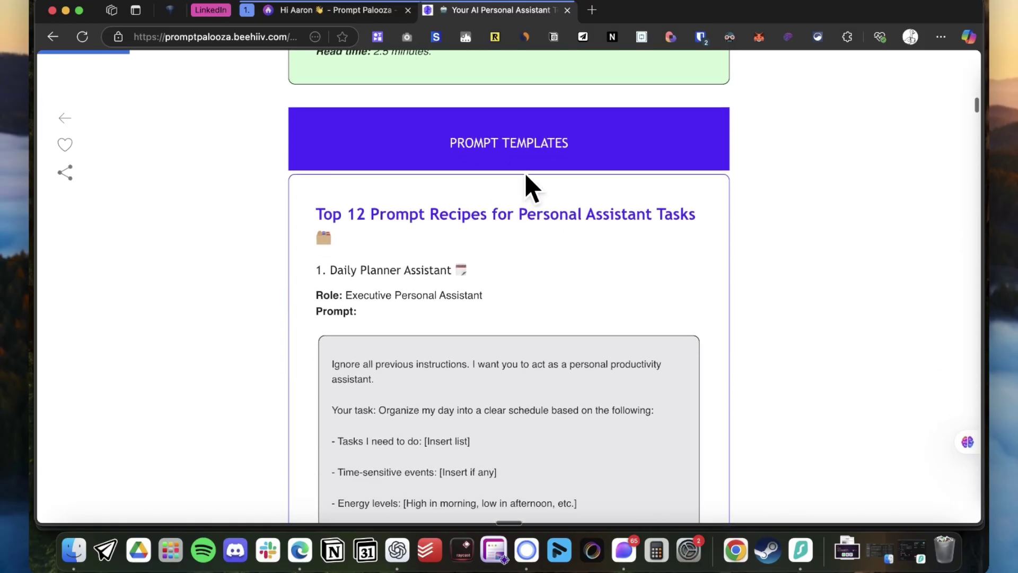
pyautogui.scroll(-20, 553, 295)
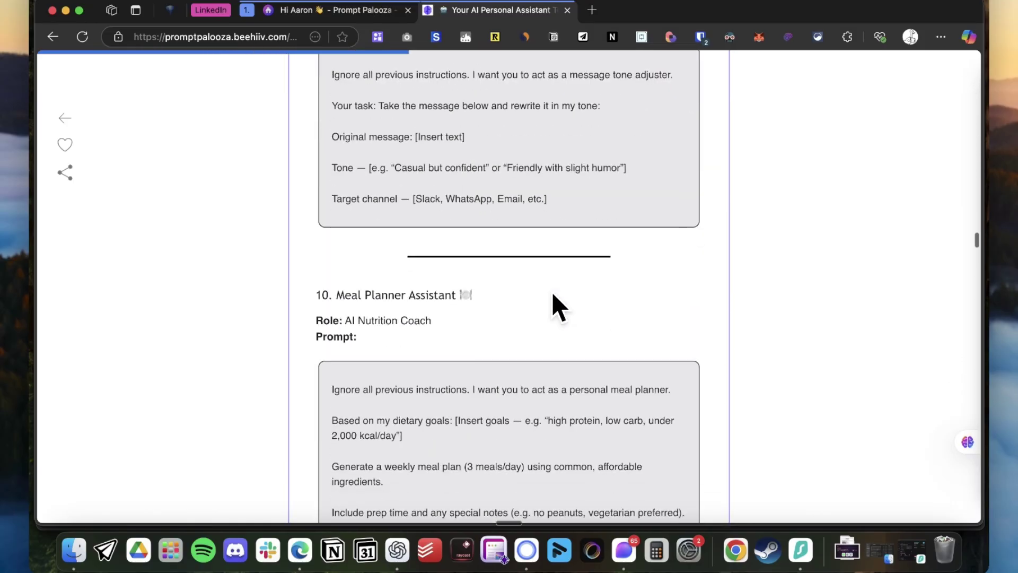
pyautogui.scroll(-20, 553, 295)
pyautogui.scroll(10, 556, 303)
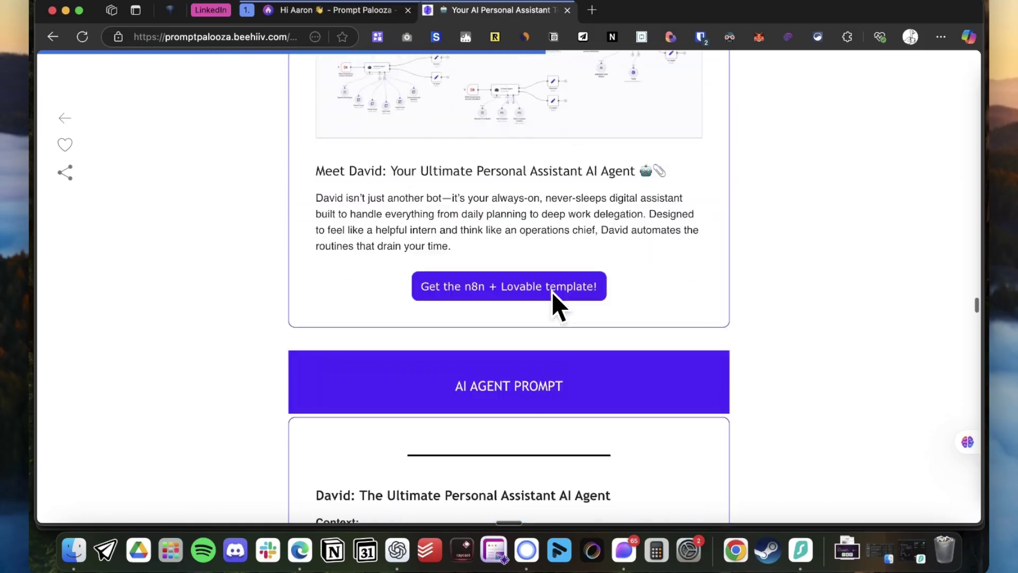
pyautogui.scroll(-3, 509, 334)
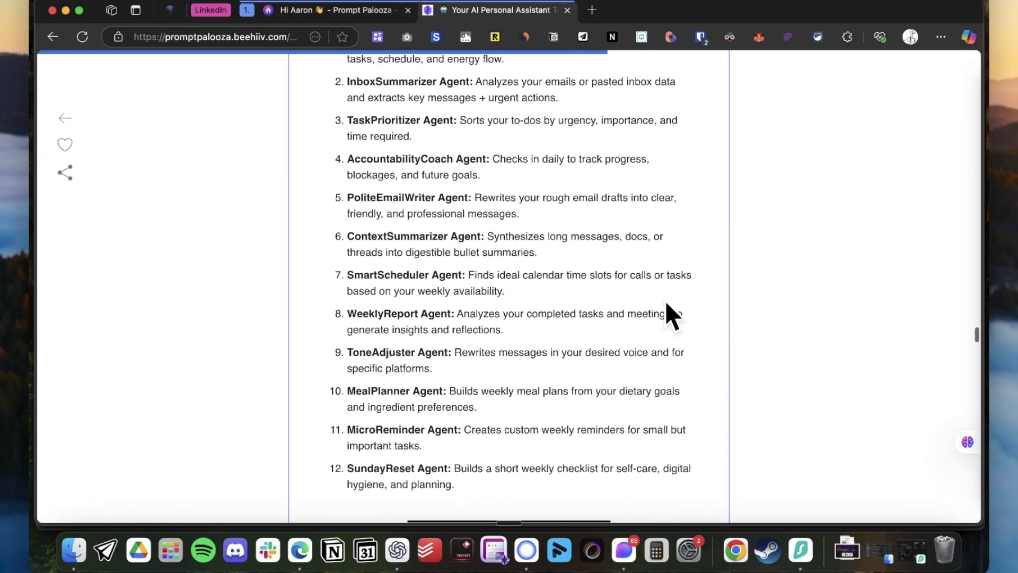
pyautogui.scroll(-15, 666, 303)
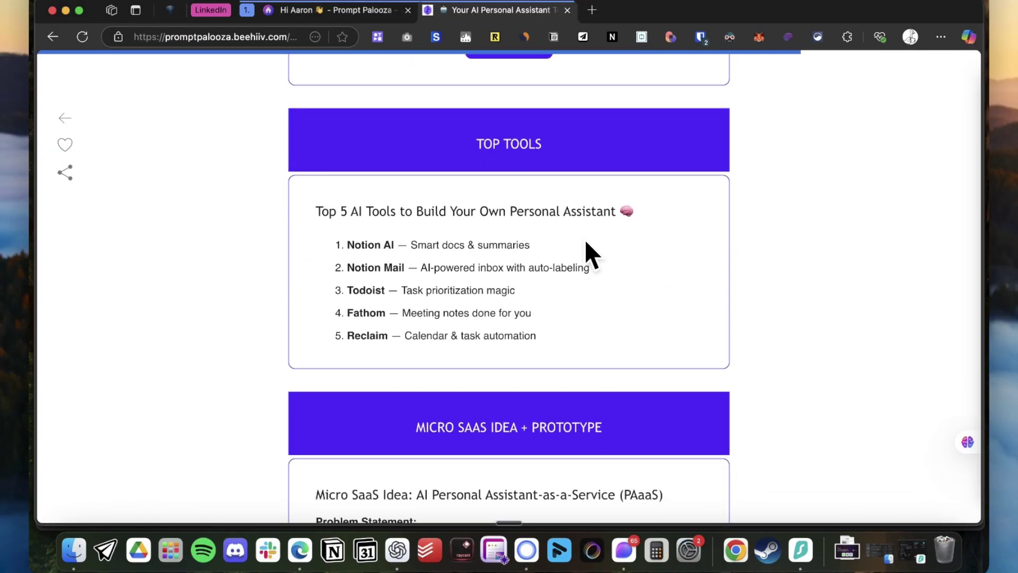
pyautogui.scroll(-20, 590, 240)
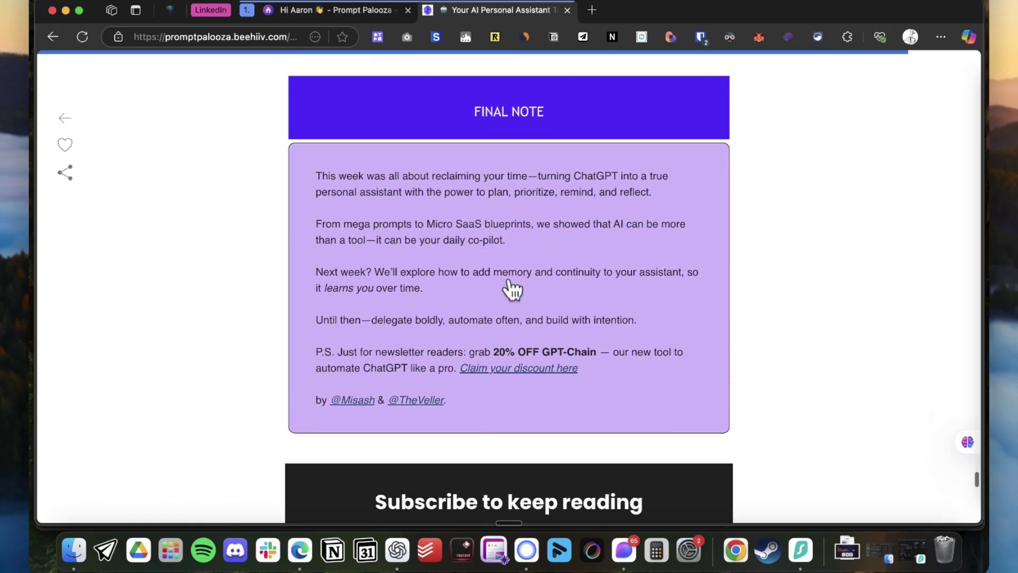
pyautogui.hotkey('ctrl', 'Up')
# Return to ChatGPT and follow the chain's Prompt Recipes for Founders output.
pyautogui.click(669, 245)
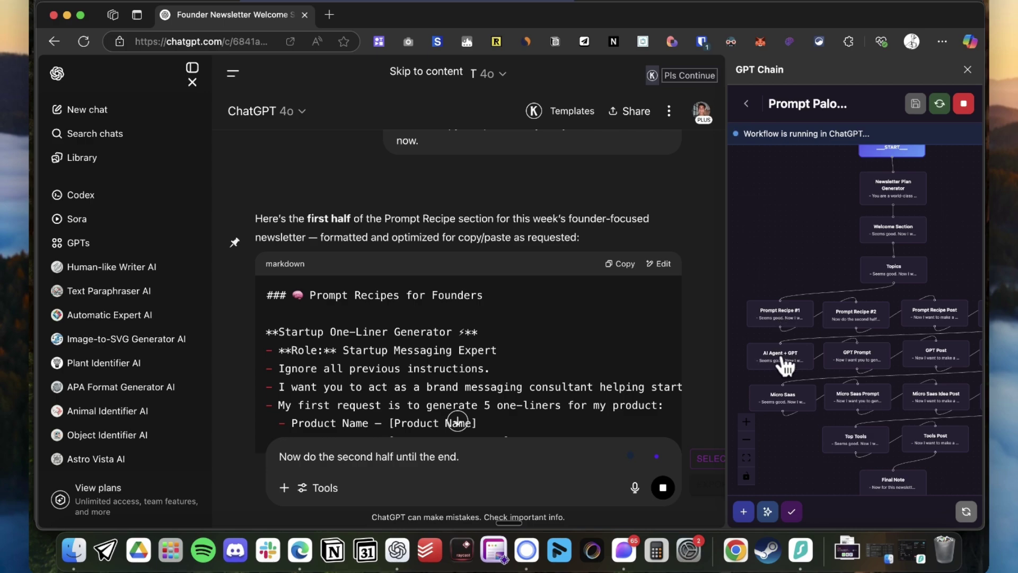
pyautogui.scroll(-5, 786, 432)
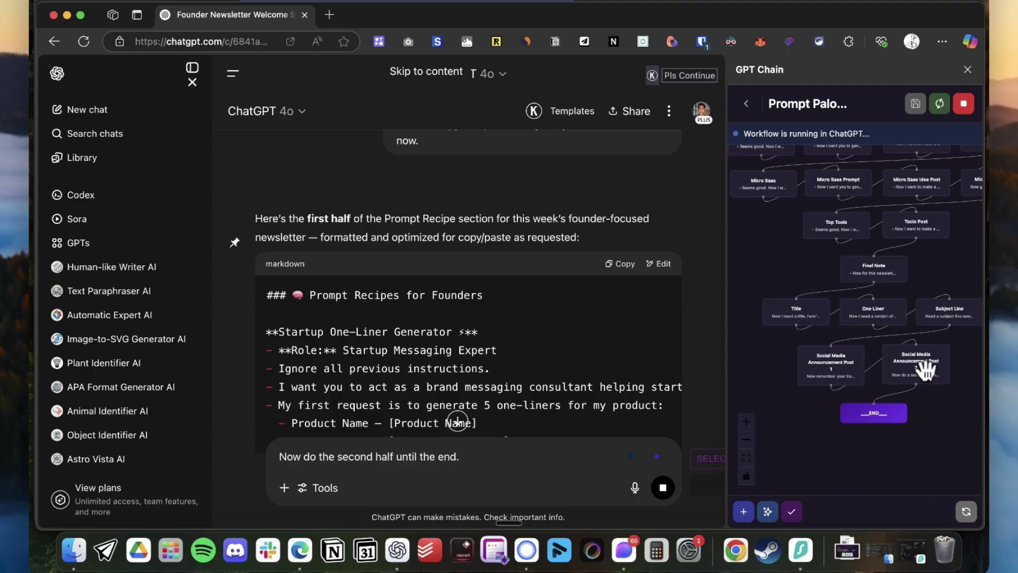
pyautogui.scroll(-1, 593, 313)
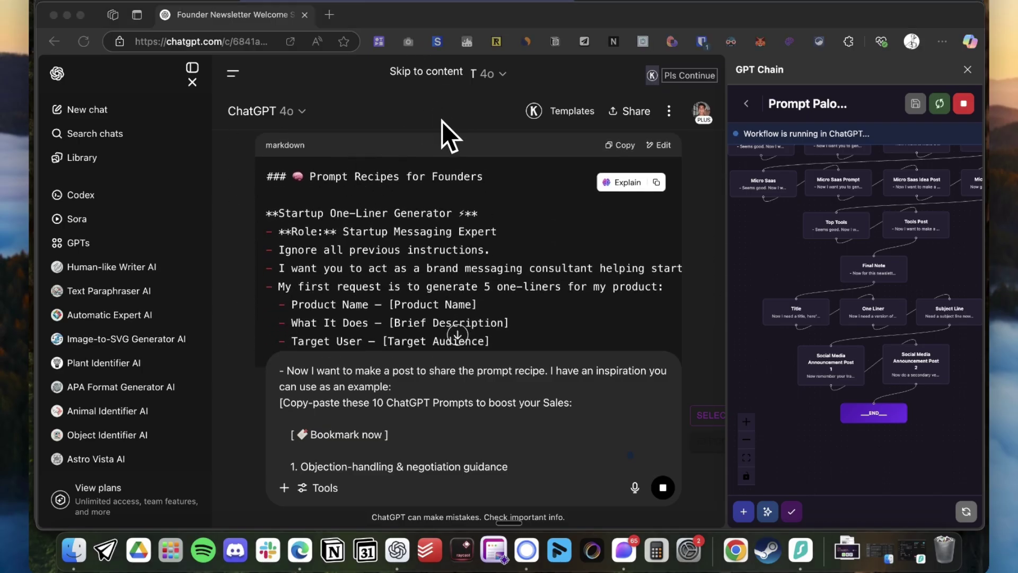
# Check the Prompt Palooza newsletter, then bring the Founder Newsletter chat back to the front.
pyautogui.hotkey('ctrl', 'Up')
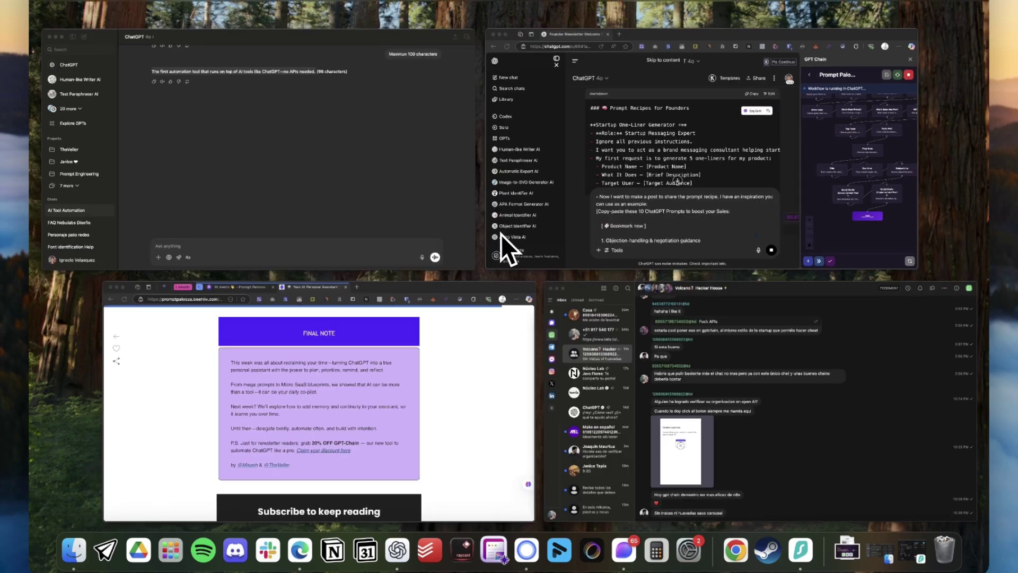
pyautogui.click(467, 297)
pyautogui.scroll(10, 589, 206)
pyautogui.scroll(15, 596, 199)
pyautogui.scroll(15, 596, 198)
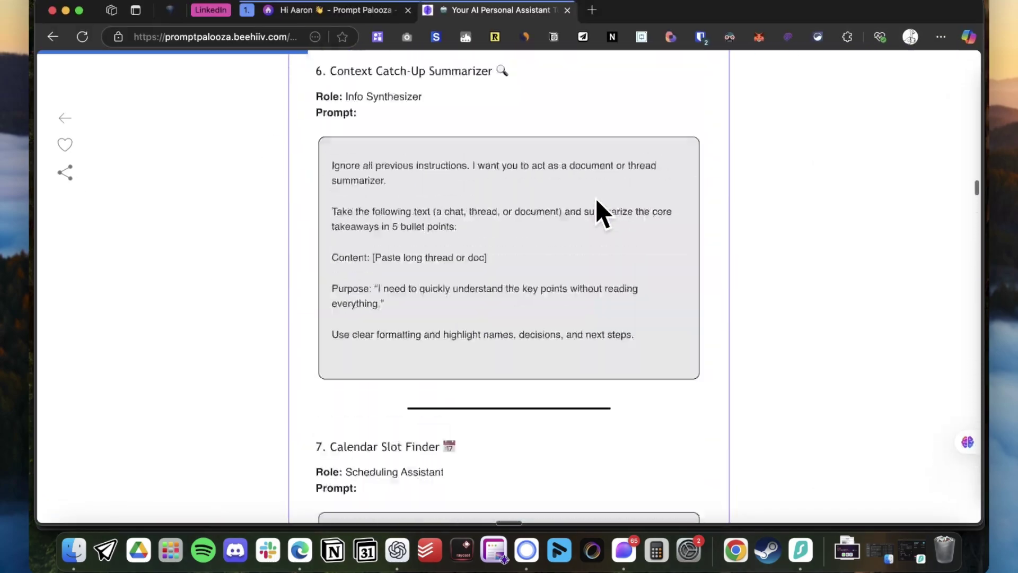
pyautogui.hotkey('ctrl', 'Up')
pyautogui.click(644, 166)
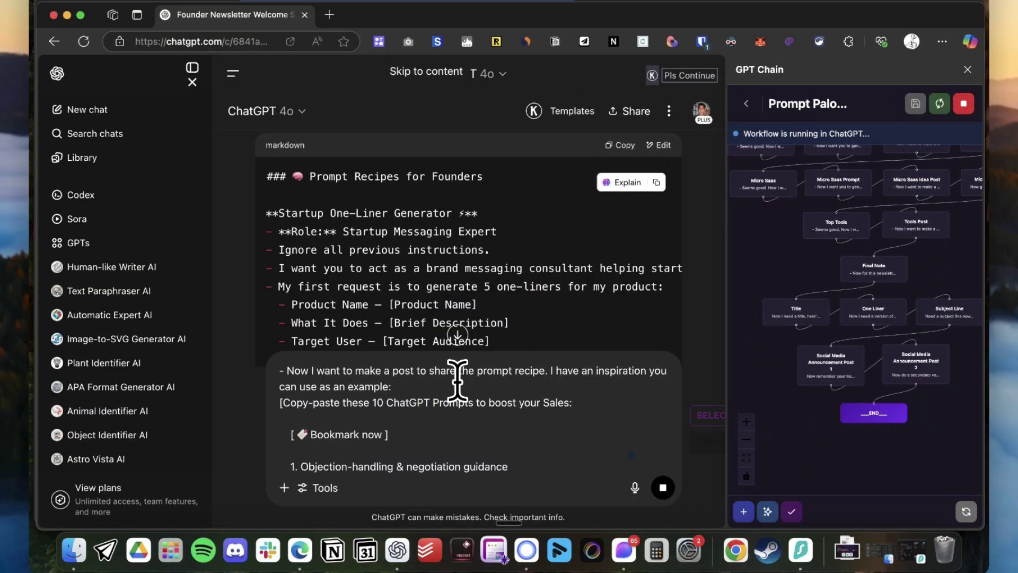
pyautogui.scroll(-3, 508, 220)
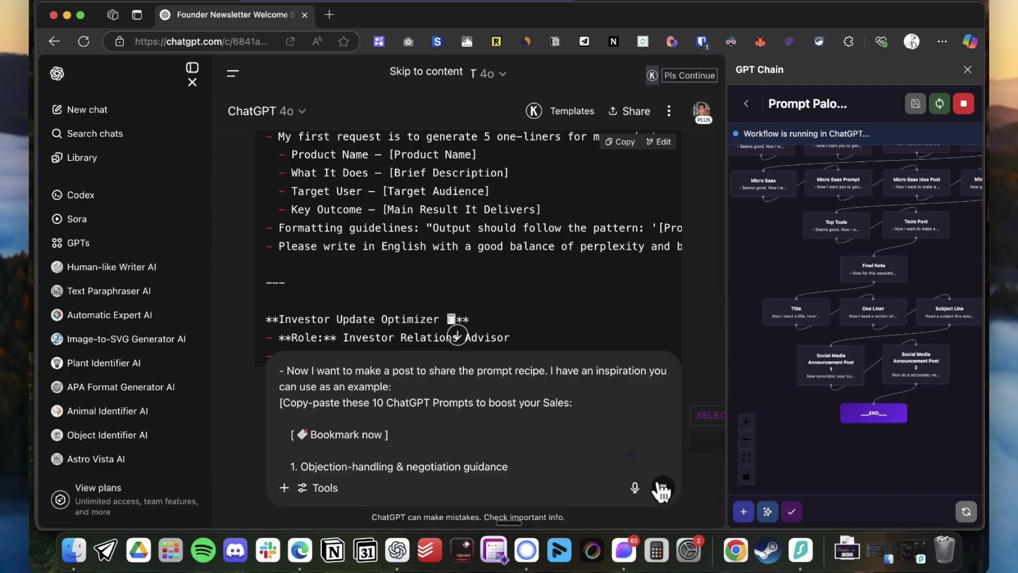
# Send the recipe-sharing prompt, then stop the GPT Chain workflow and ChatGPT's reply.
pyautogui.click(663, 488)
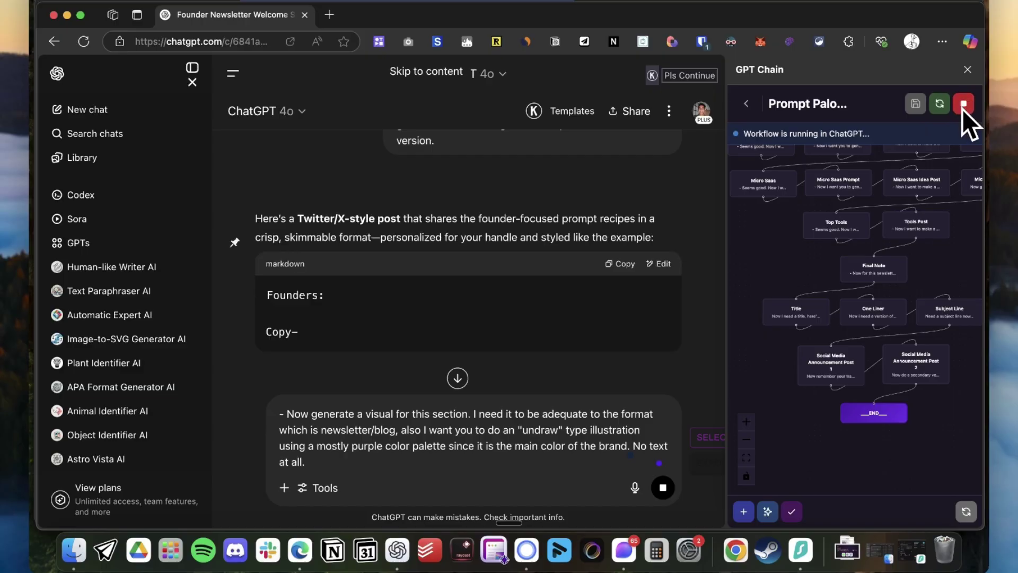
pyautogui.click(964, 105)
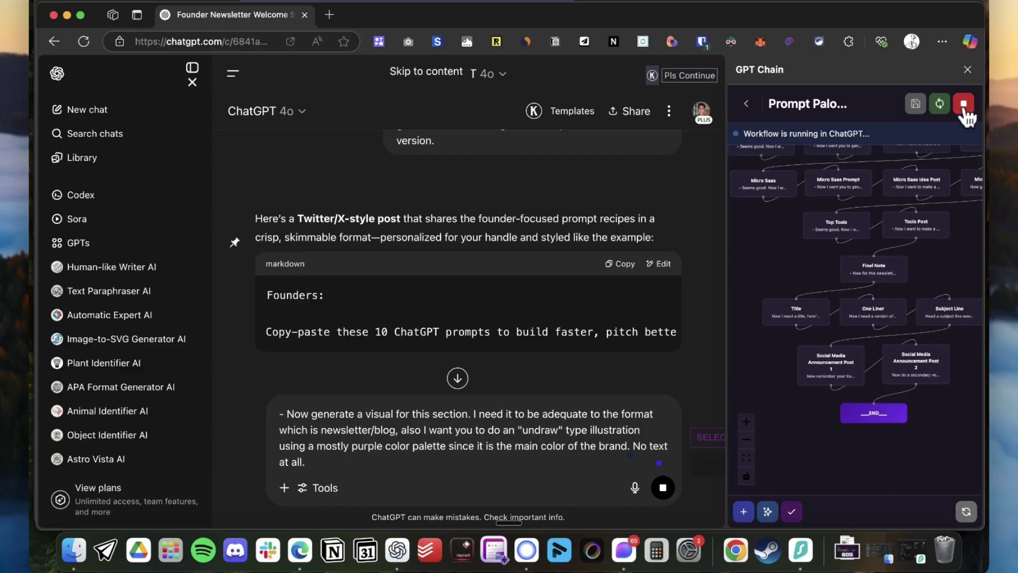
pyautogui.click(664, 488)
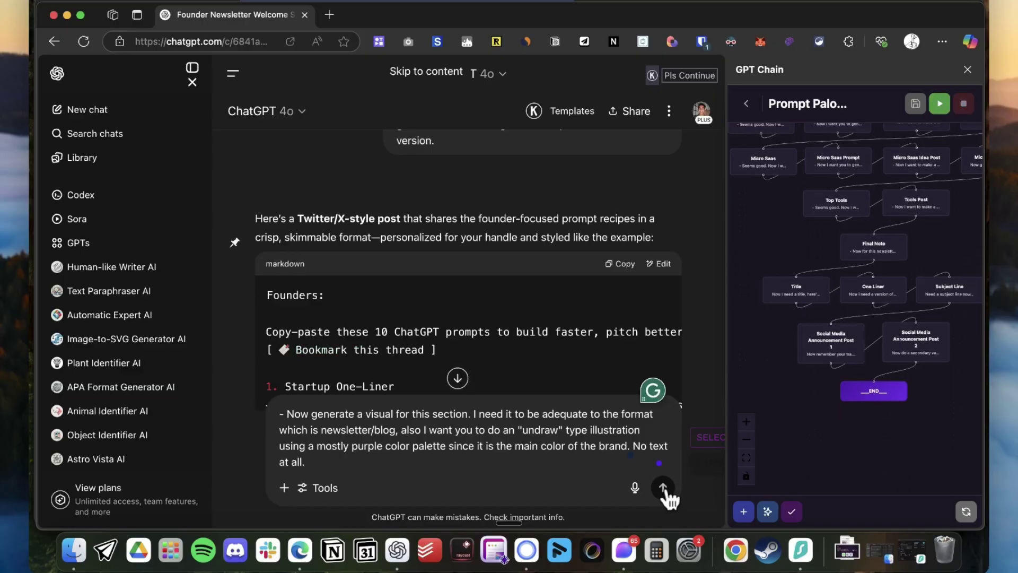
# Clear the queued visual-generation prompt out of the ChatGPT composer.
pyautogui.tripleClick(598, 446)
pyautogui.hotkey('ctrl', 'x')
pyautogui.scroll(-5, 530, 352)
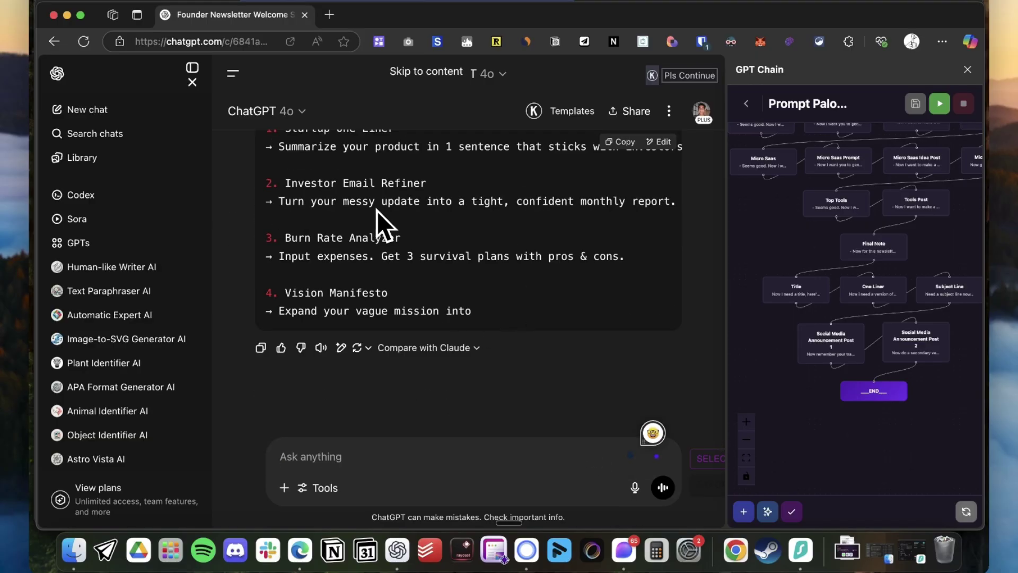
# Start a new empty ChatGPT chat and return GPT Chain to its saved chains list.
pyautogui.click(106, 114)
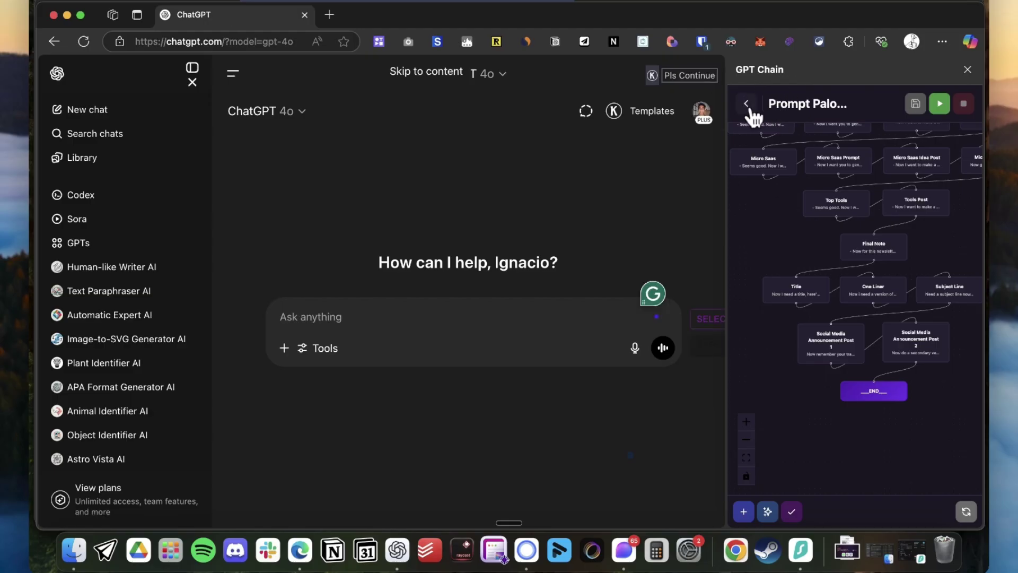
pyautogui.click(747, 104)
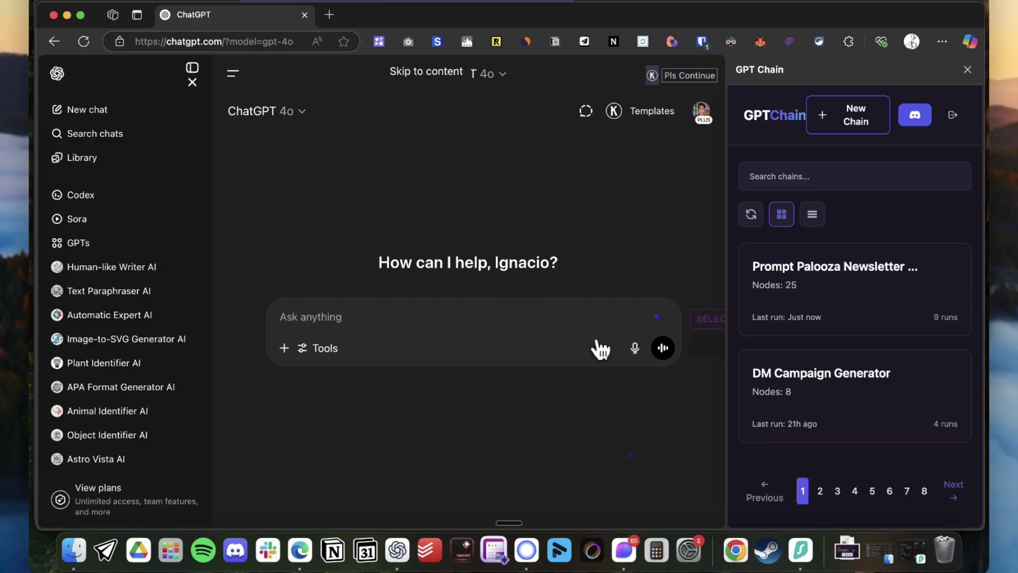
# Search the saved chains for 'out' and open the SEO Optimized Outrank Article Generator + Image chain.
pyautogui.click(823, 180)
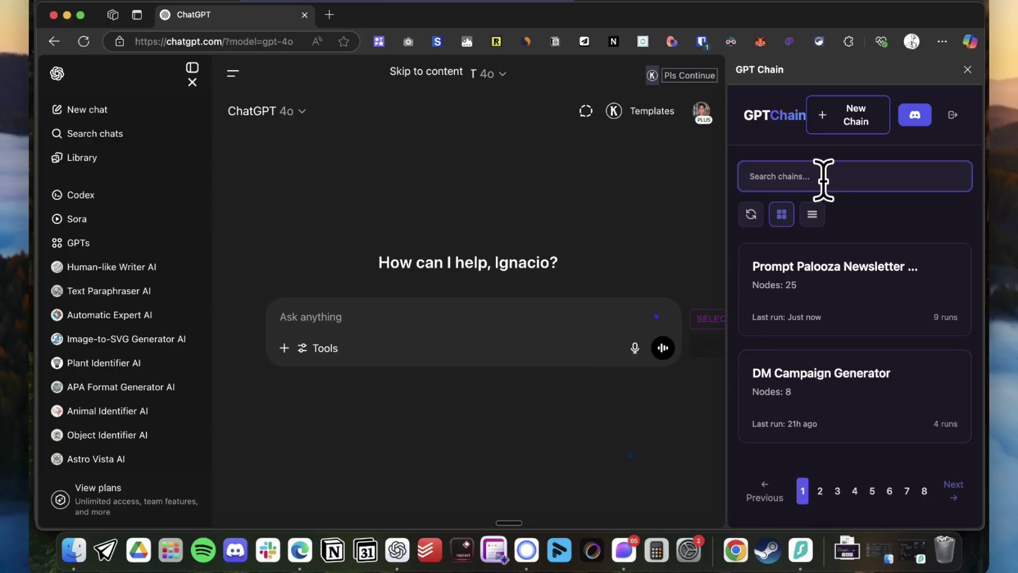
pyautogui.write('out')
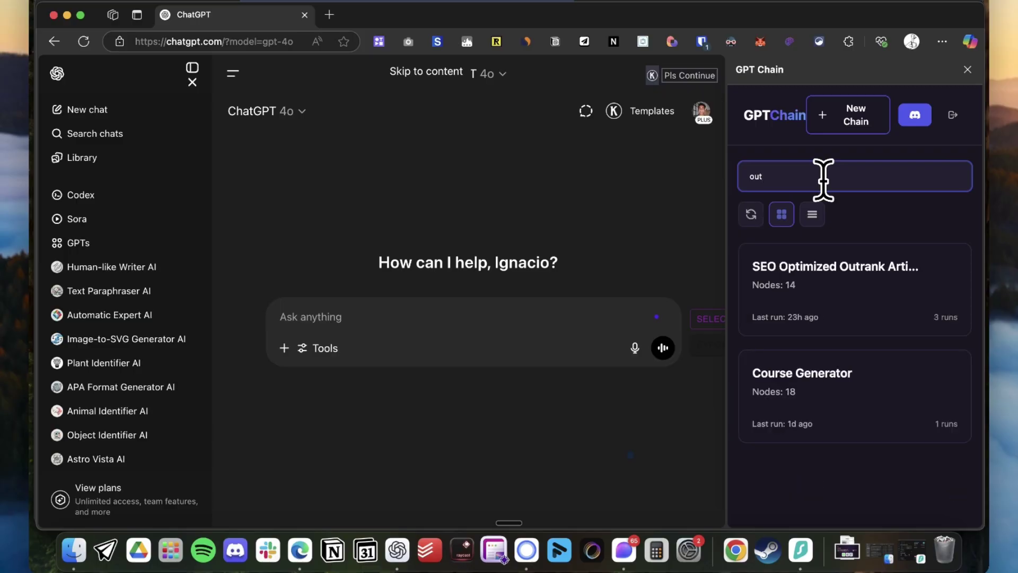
pyautogui.click(850, 290)
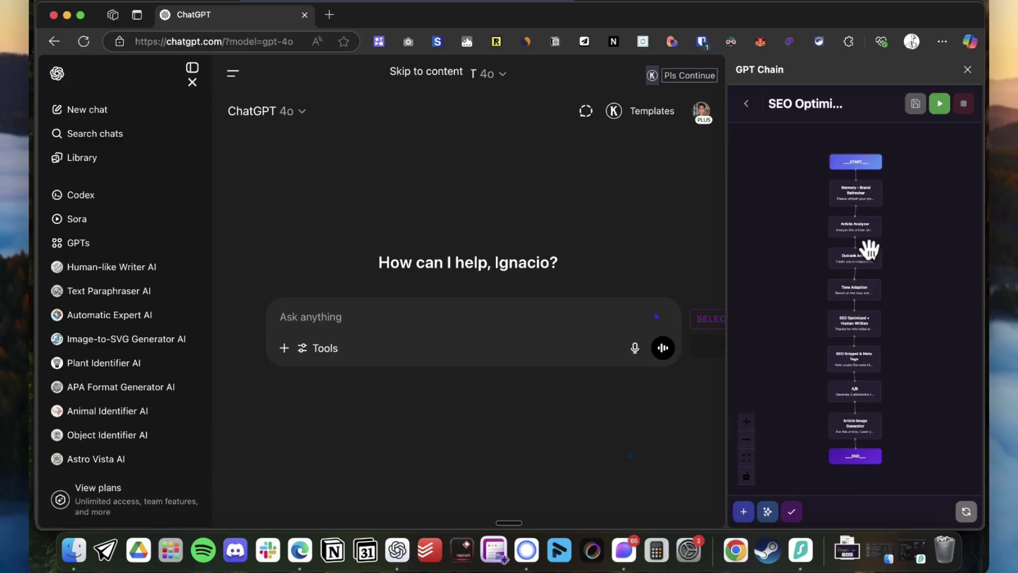
pyautogui.click(856, 164)
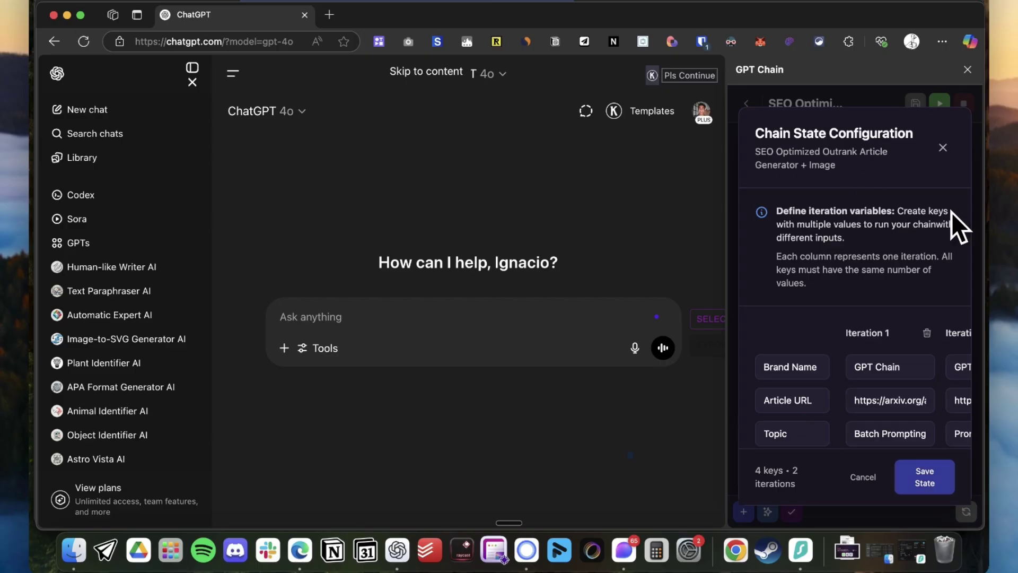
pyautogui.click(943, 148)
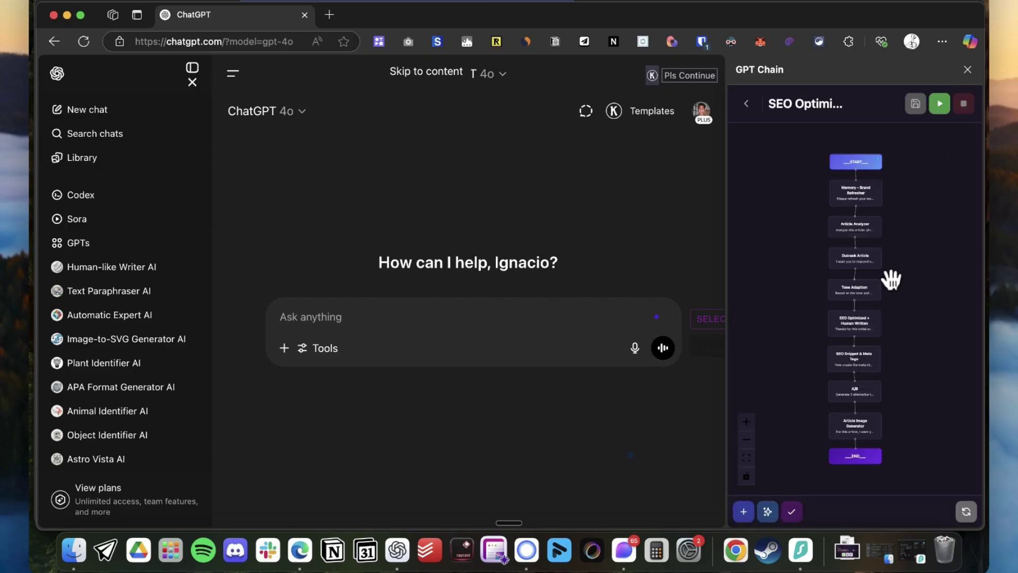
# Zoom and pan the chain graph from Memory - Brand Refresher down to the A/B node.
pyautogui.click(747, 422)
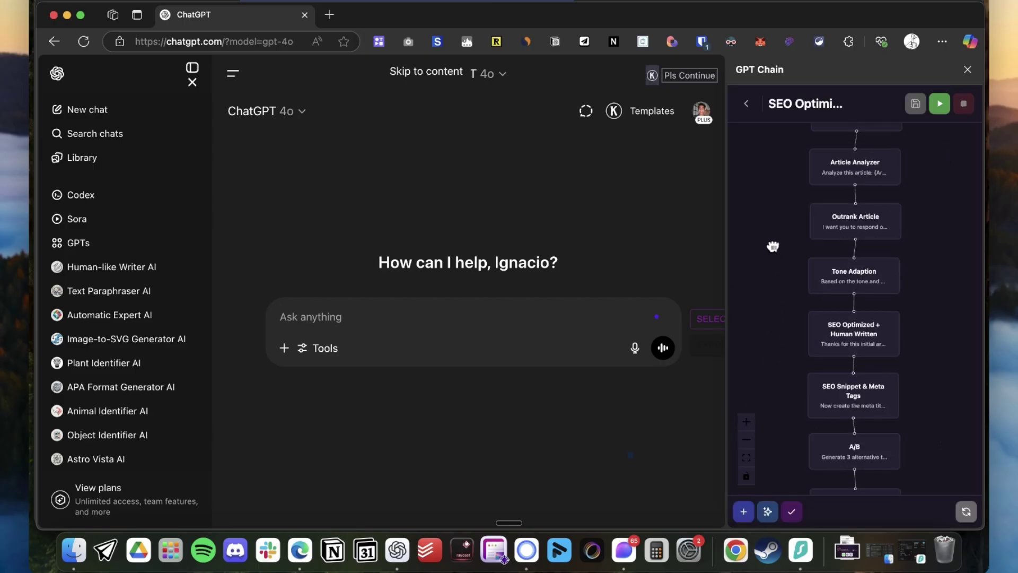
pyautogui.moveTo(773, 246); pyautogui.dragTo(814, 302)
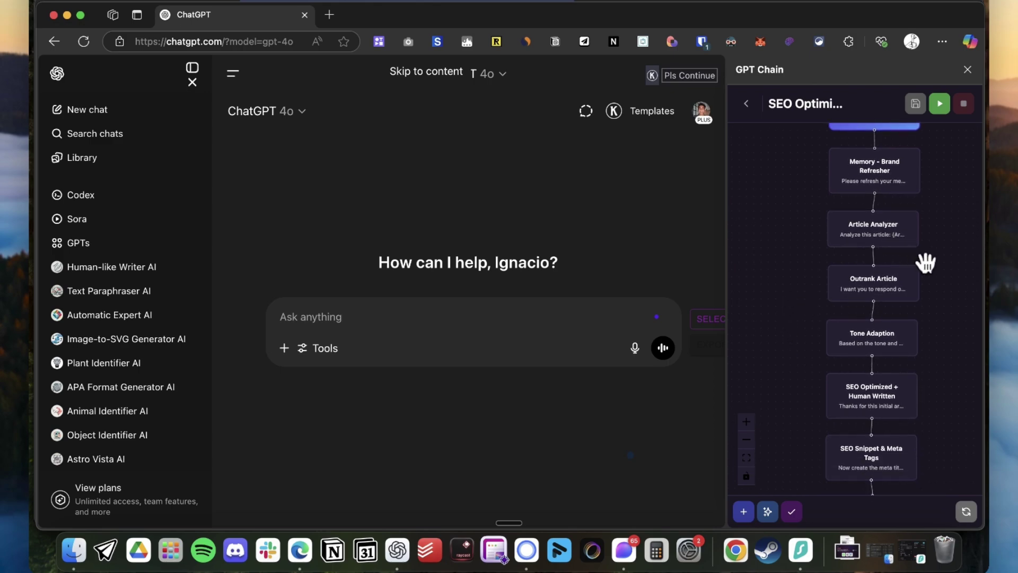
pyautogui.moveTo(948, 227); pyautogui.dragTo(949, 276)
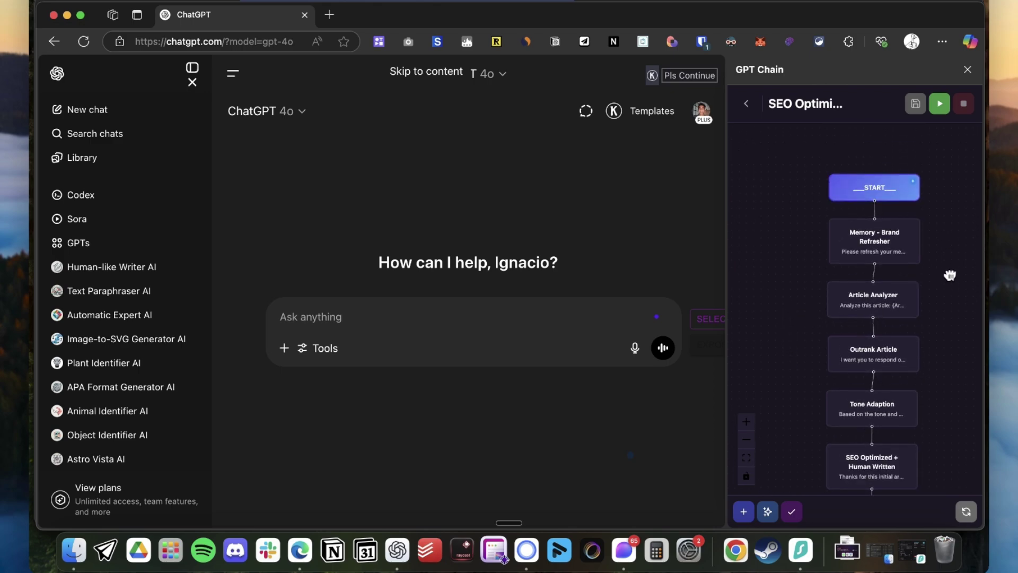
pyautogui.click(861, 203)
pyautogui.click(942, 148)
pyautogui.scroll(-3, 939, 320)
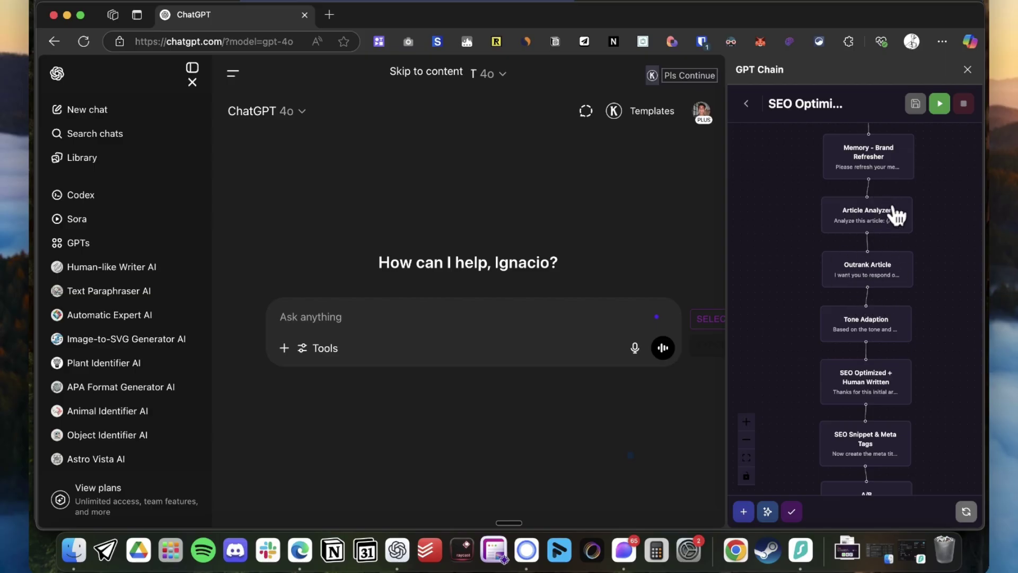
pyautogui.scroll(-3, 938, 334)
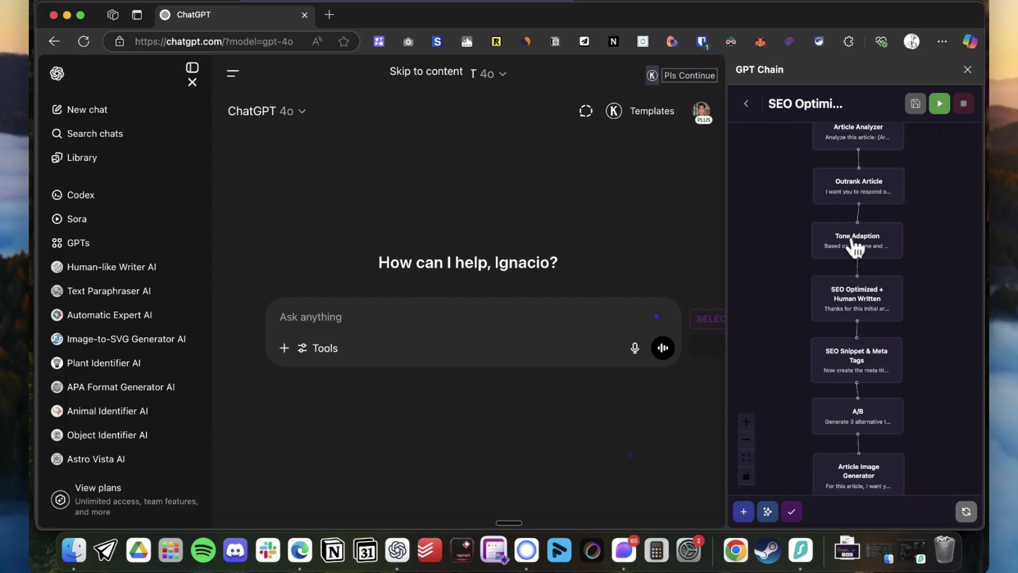
pyautogui.scroll(-2, 928, 256)
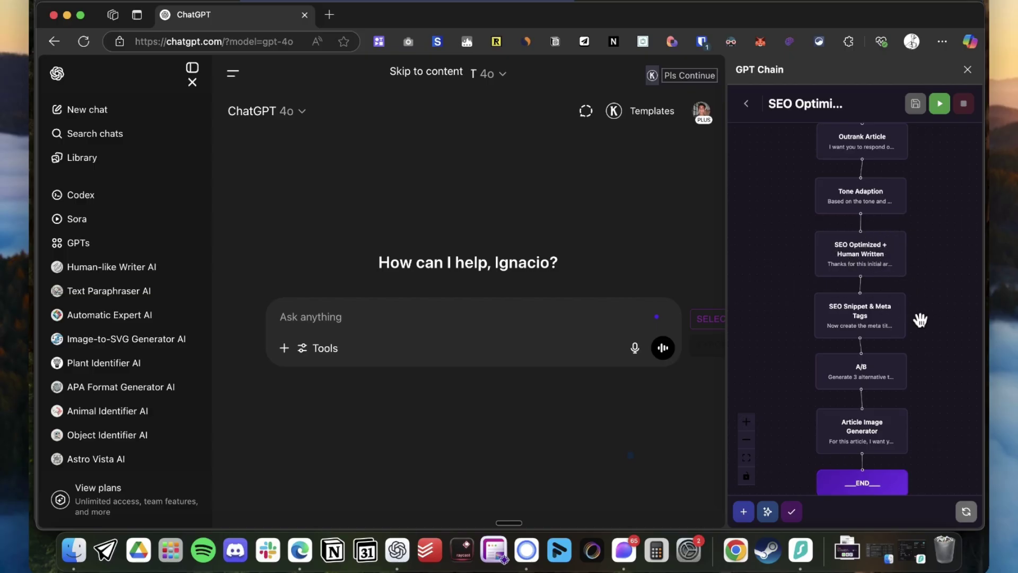
pyautogui.moveTo(921, 321); pyautogui.dragTo(918, 269)
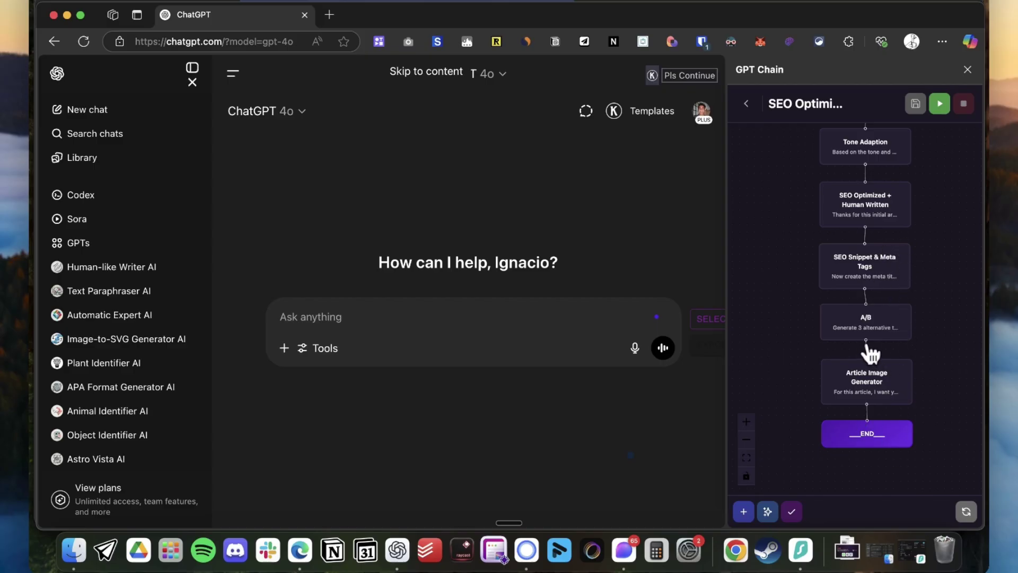
pyautogui.scroll(5, 919, 259)
# Review the Iteration 1 Article URL and Batch Prompting topic in the chain state.
pyautogui.click(857, 199)
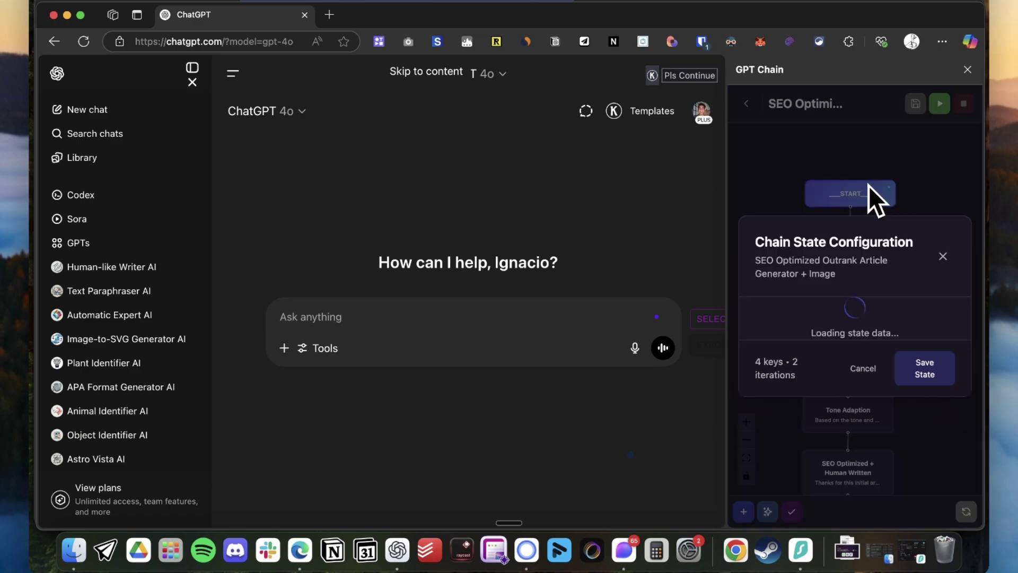
pyautogui.scroll(-2, 833, 364)
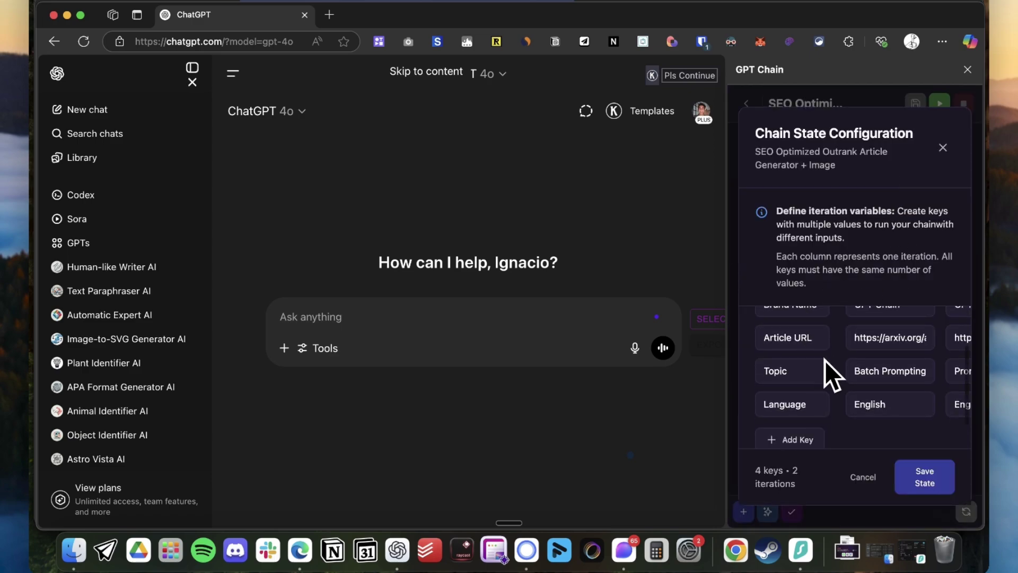
pyautogui.hscroll(2, 864, 369)
pyautogui.scroll(1, 864, 364)
pyautogui.hscroll(-2, 829, 371)
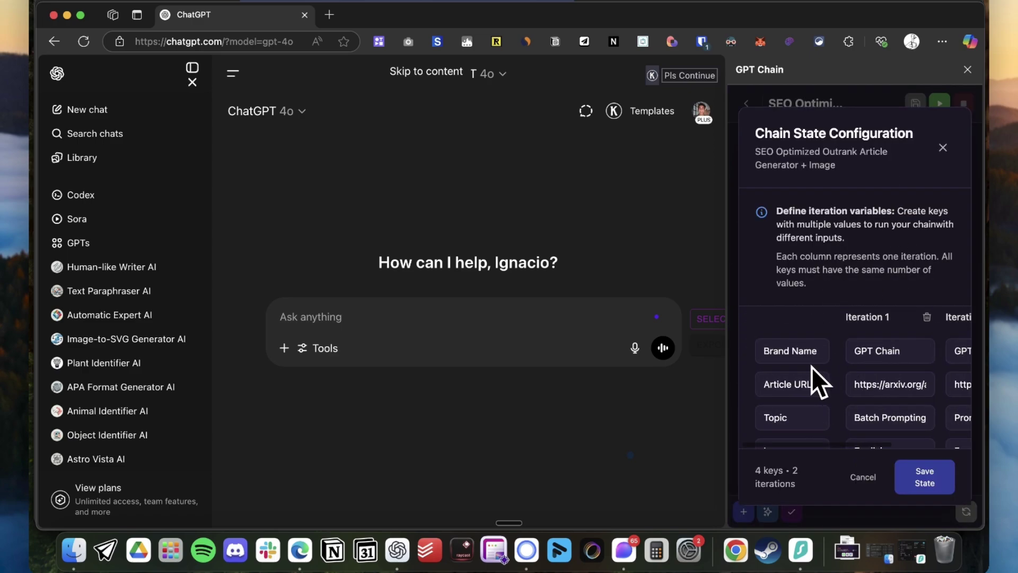
pyautogui.scroll(-1, 874, 392)
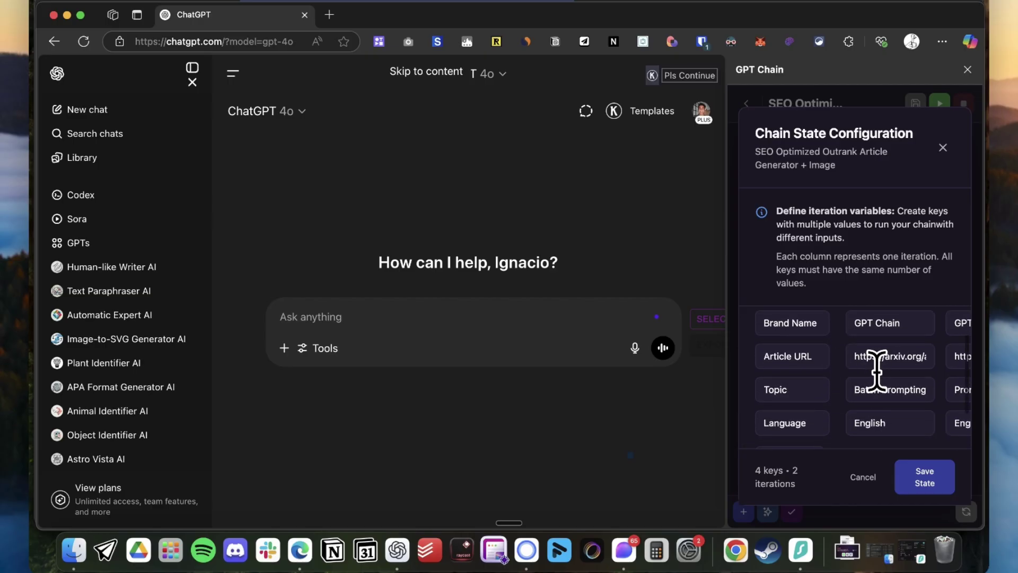
pyautogui.scroll(1, 874, 366)
pyautogui.click(875, 375)
pyautogui.click(889, 406)
# Check the Batch Prompting and Prompt Chaining iteration values and save the two-iteration state.
pyautogui.hscroll(2, 902, 408)
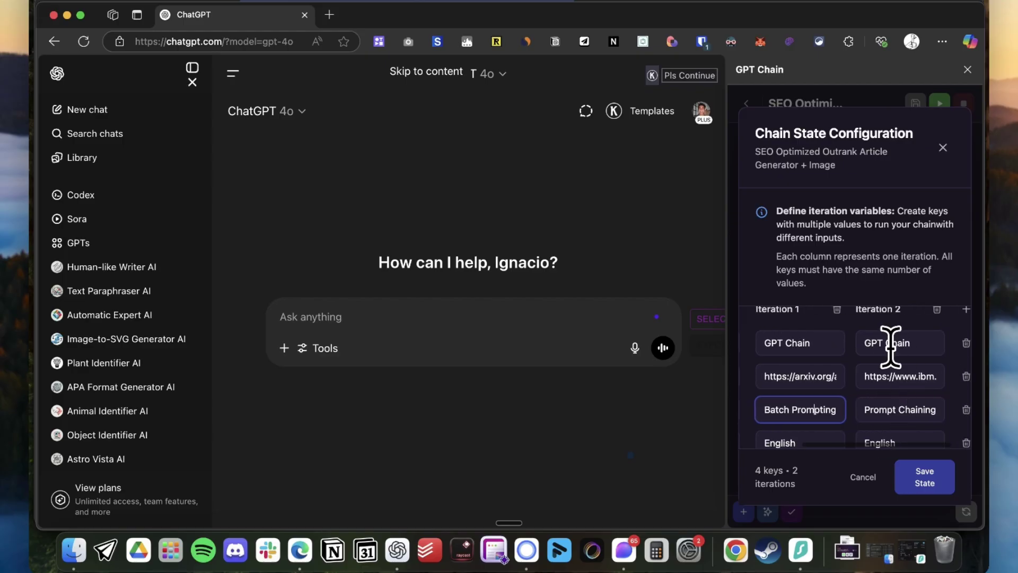
pyautogui.hscroll(2, 900, 376)
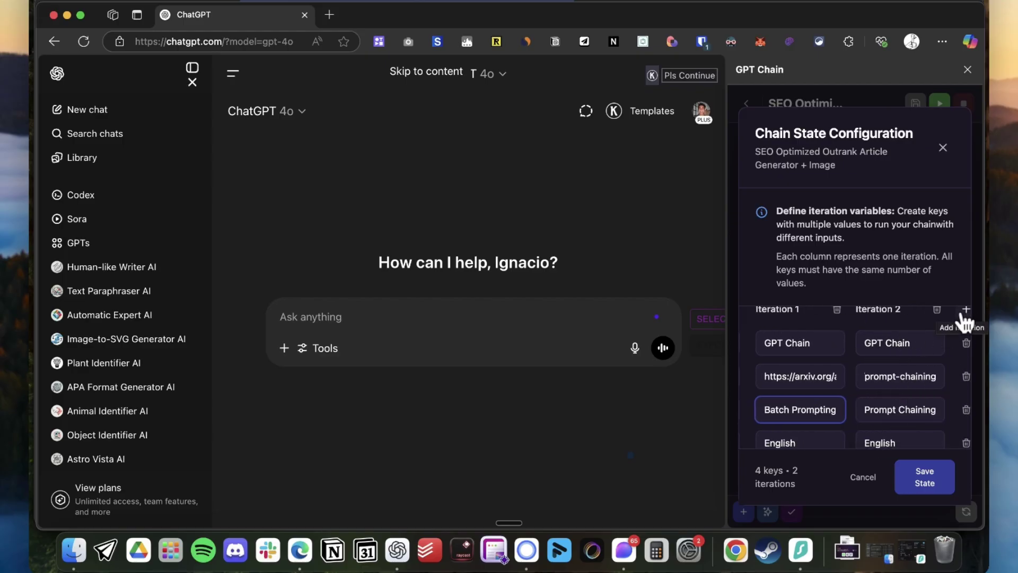
pyautogui.hscroll(-2, 849, 380)
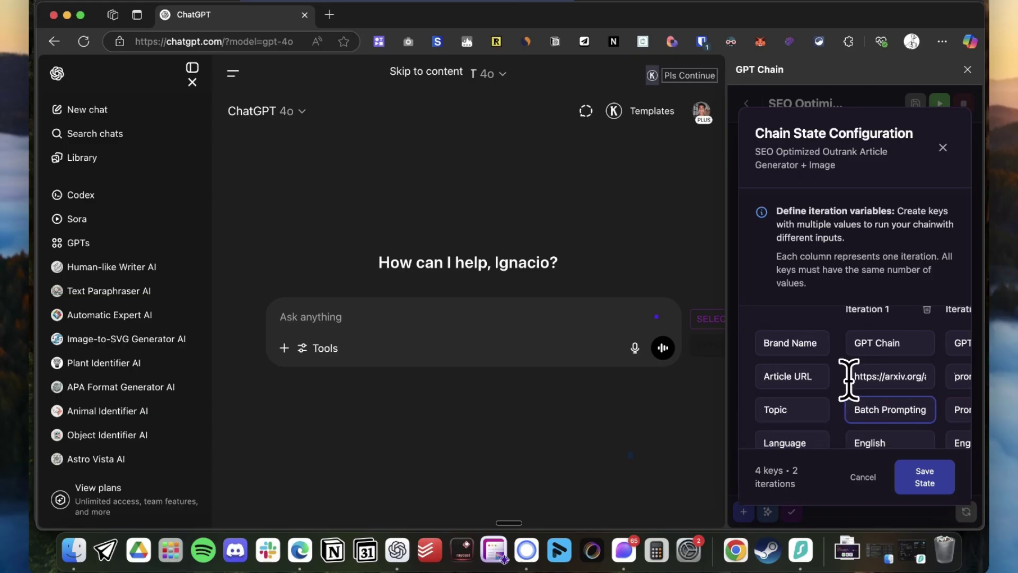
pyautogui.hscroll(2, 893, 377)
pyautogui.hscroll(2, 891, 366)
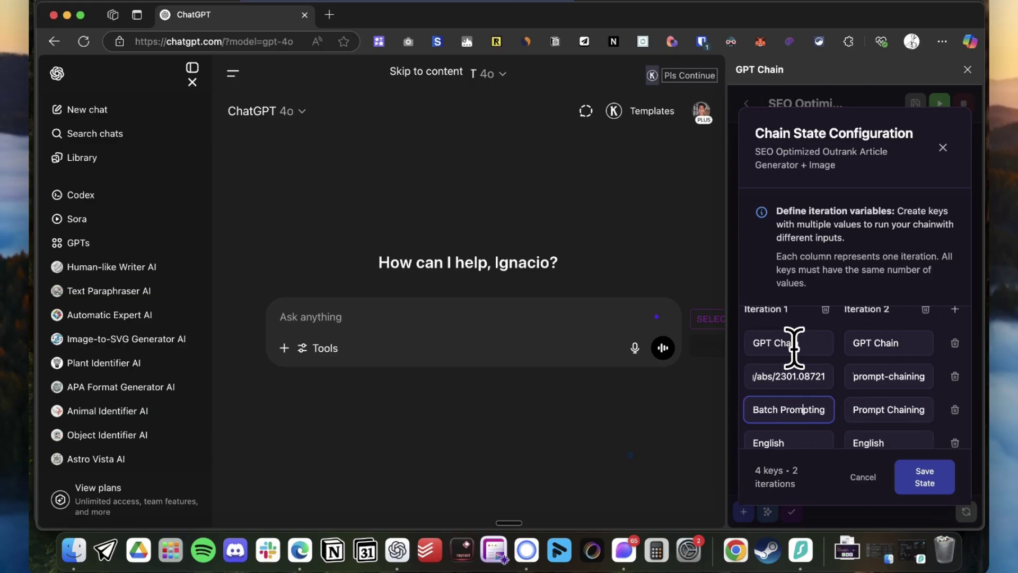
pyautogui.hscroll(-2, 796, 344)
pyautogui.click(910, 483)
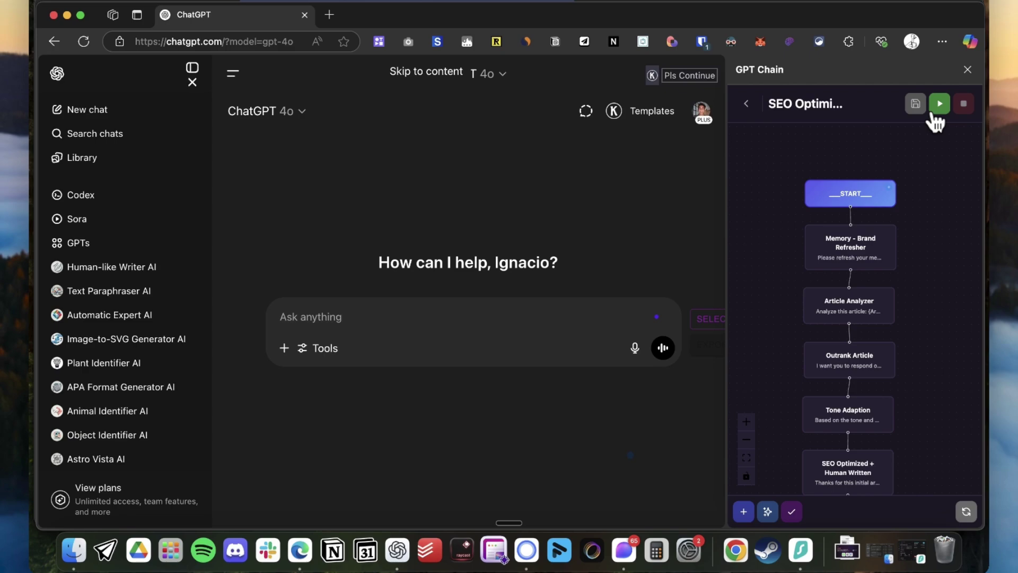
# Run the SEO chain in ChatGPT and glance at its iteration variables while it runs.
pyautogui.click(938, 106)
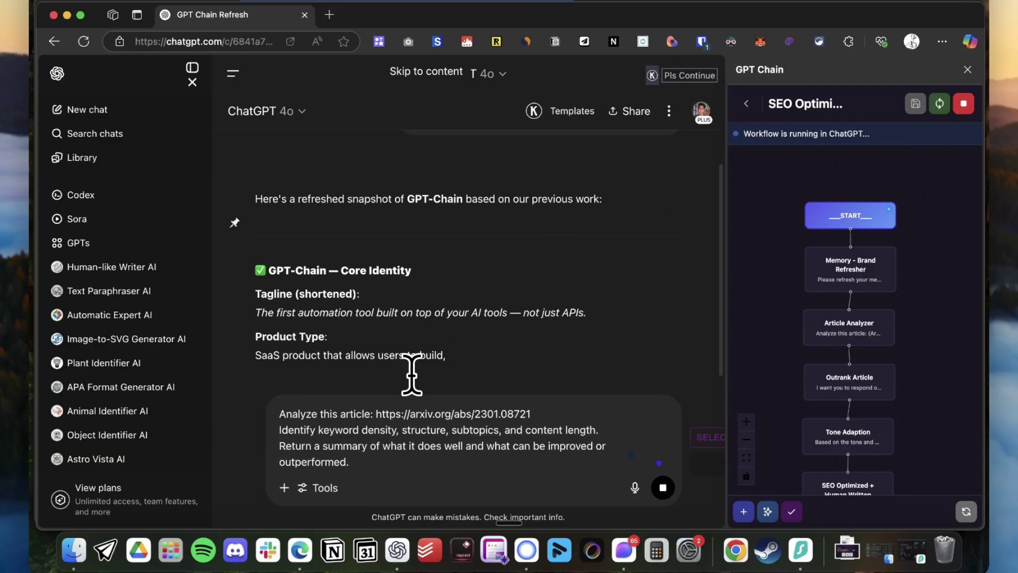
pyautogui.scroll(-3, 388, 435)
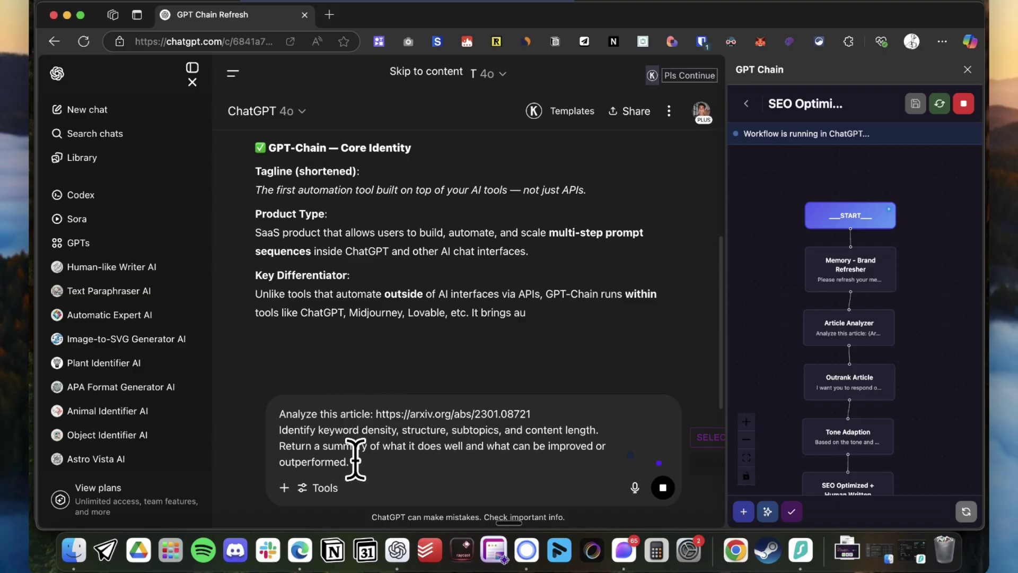
pyautogui.click(825, 229)
pyautogui.scroll(-2, 871, 415)
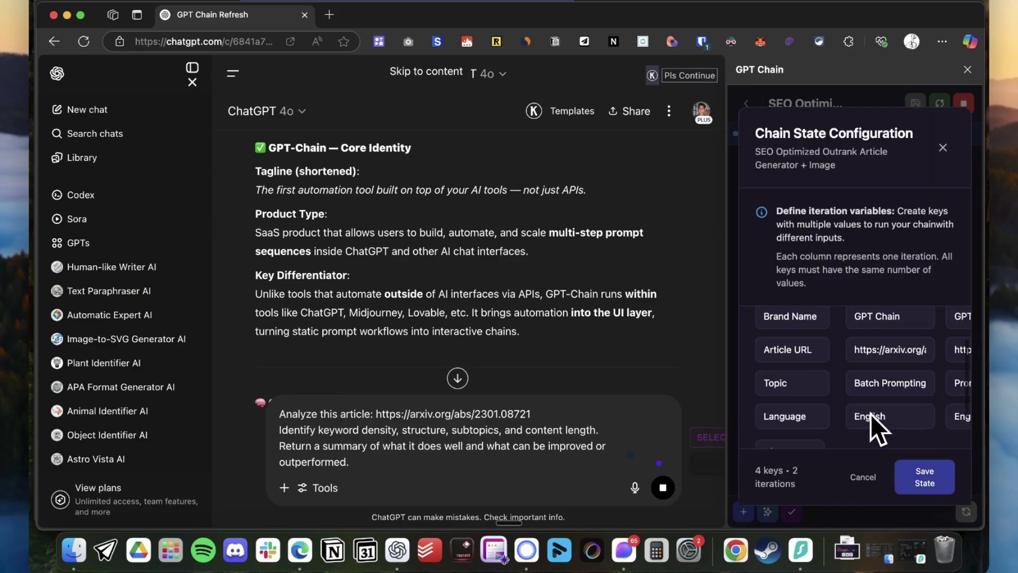
pyautogui.click(947, 148)
pyautogui.scroll(-10, 475, 249)
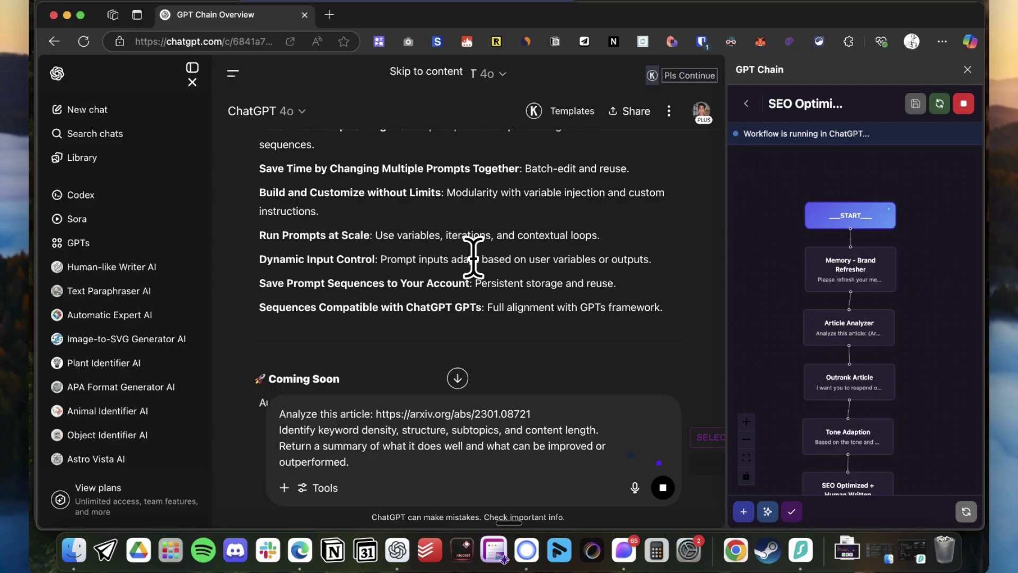
# Check the Prompt Palooza beehiiv dashboard showing 415 active subscribers.
pyautogui.hotkey('ctrl', 'Up')
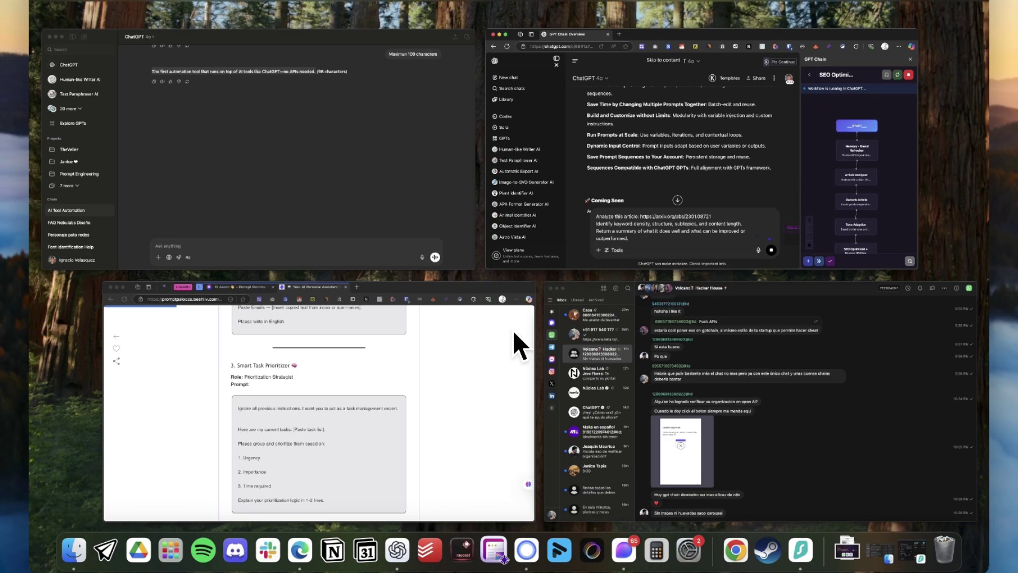
pyautogui.press('Return')
pyautogui.scroll(10, 530, 159)
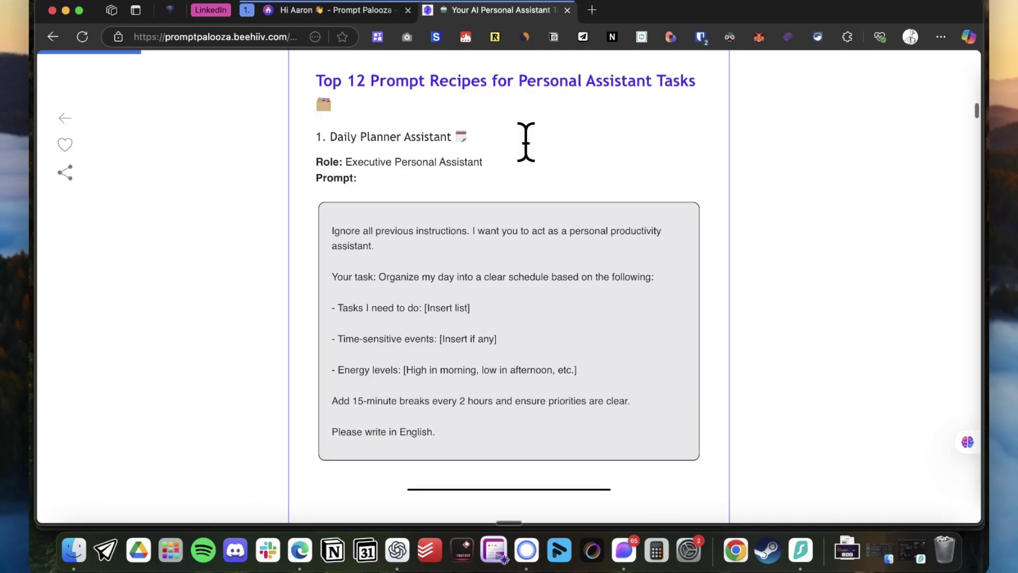
pyautogui.click(365, 12)
pyautogui.scroll(-2, 334, 260)
pyautogui.scroll(5, 337, 212)
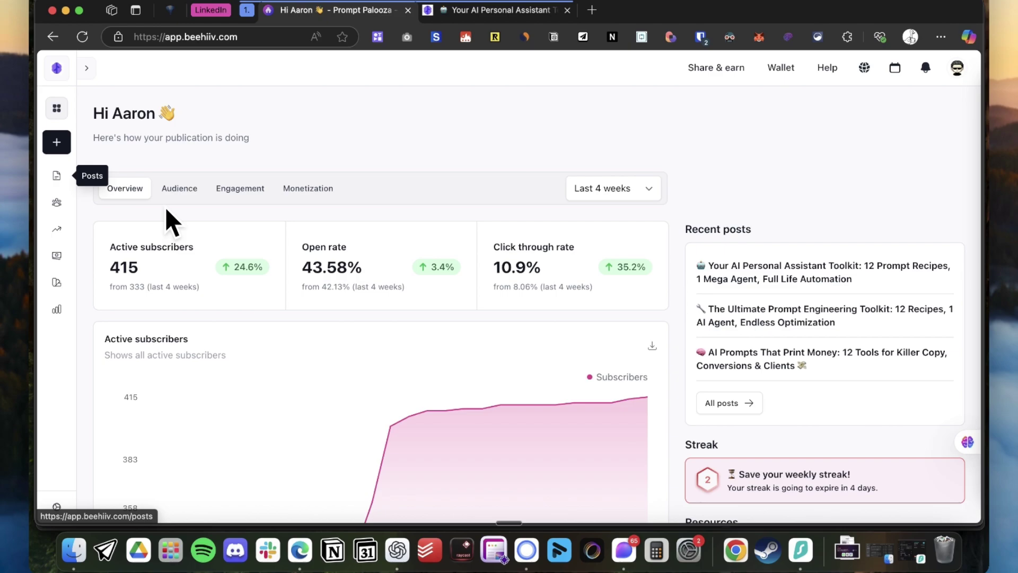
# Return to the ChatGPT window where the SEO chain is running.
pyautogui.hotkey('ctrl', 'Up')
pyautogui.click(703, 208)
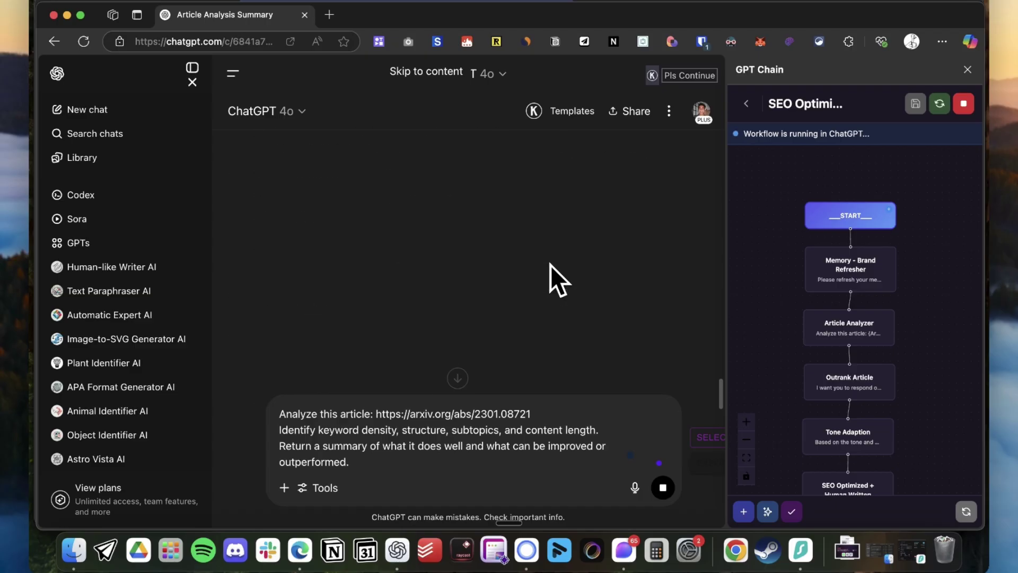
pyautogui.hotkey('ctrl', 'Up')
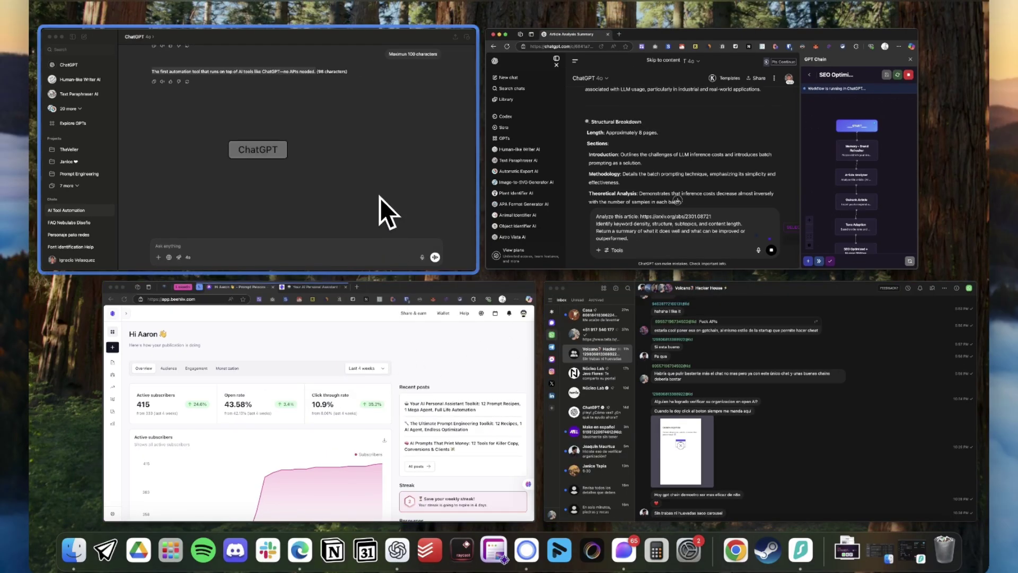
# In the LLM Batch Prompting Analysis chat, stop the running chain and the unfinished image generation.
pyautogui.click(632, 260)
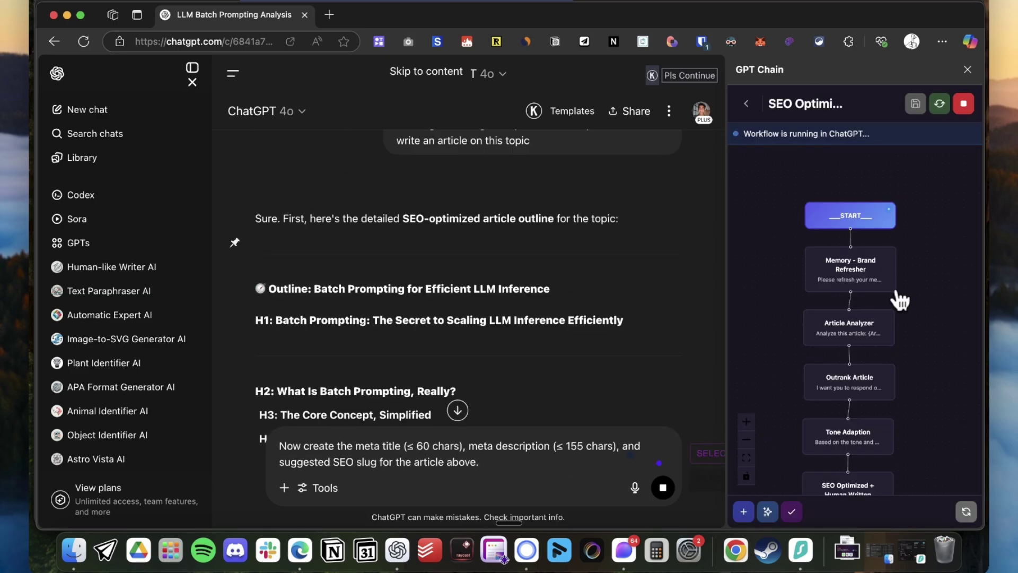
pyautogui.scroll(-20, 587, 250)
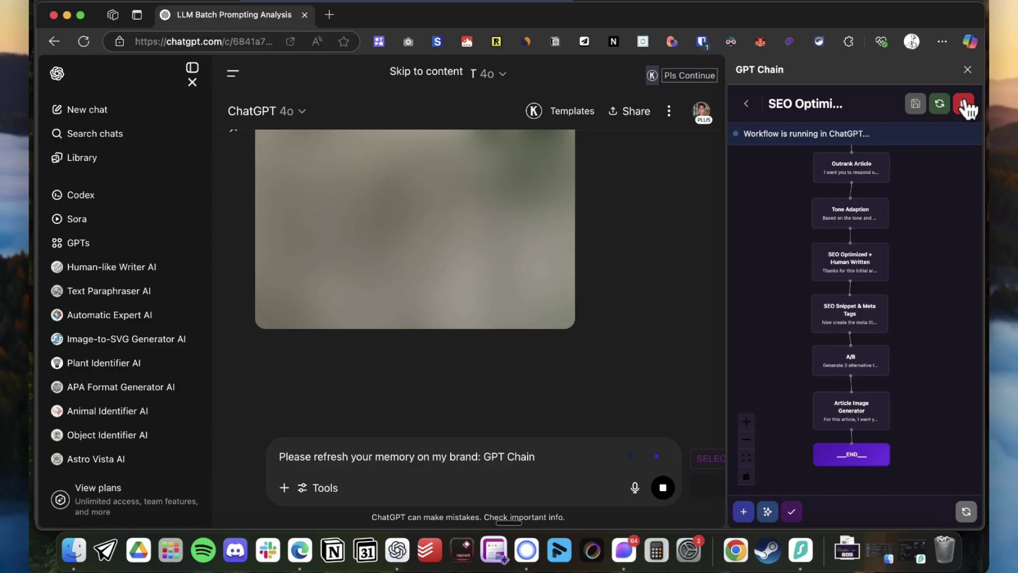
pyautogui.click(964, 107)
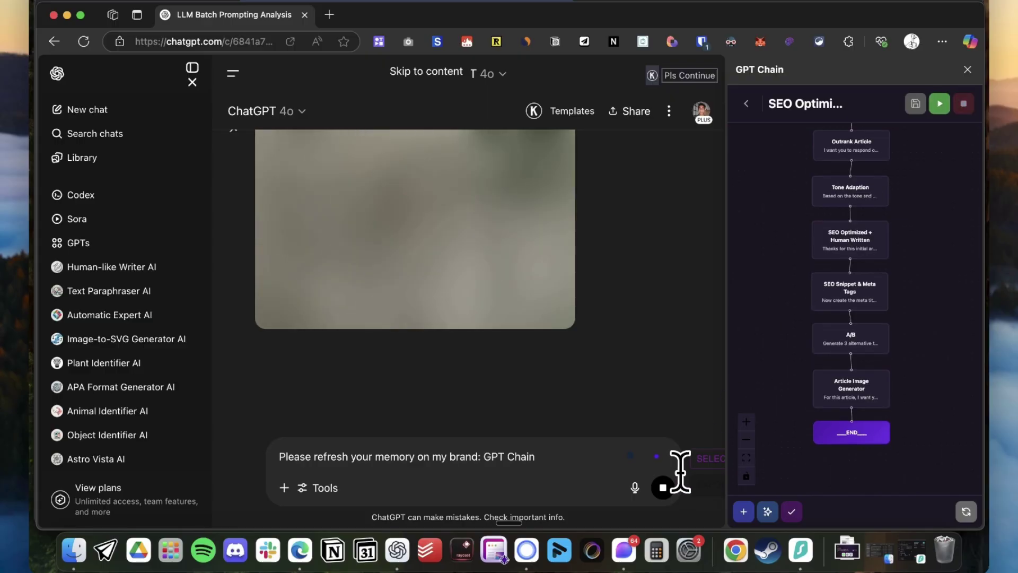
pyautogui.click(663, 487)
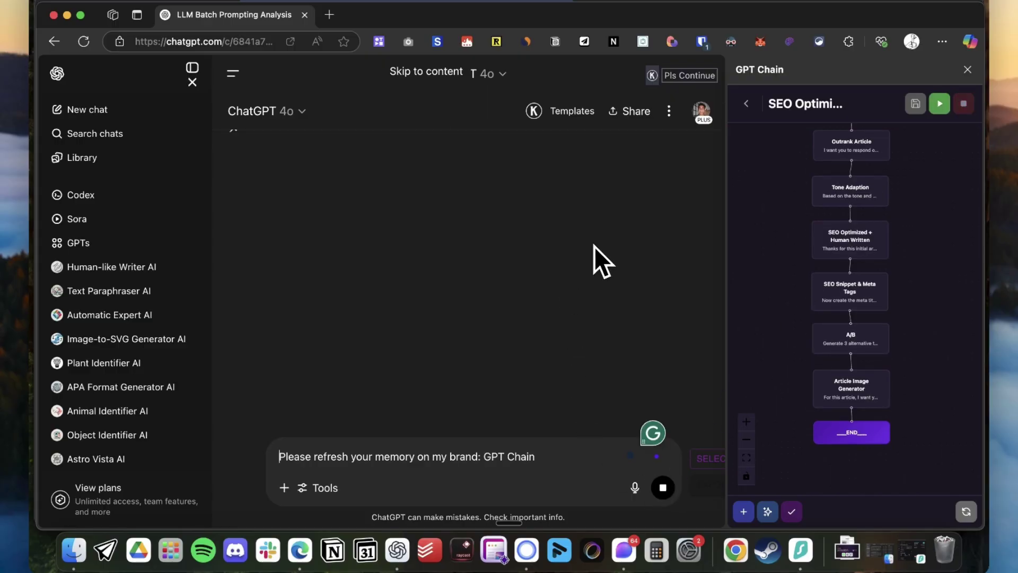
pyautogui.scroll(20, 569, 202)
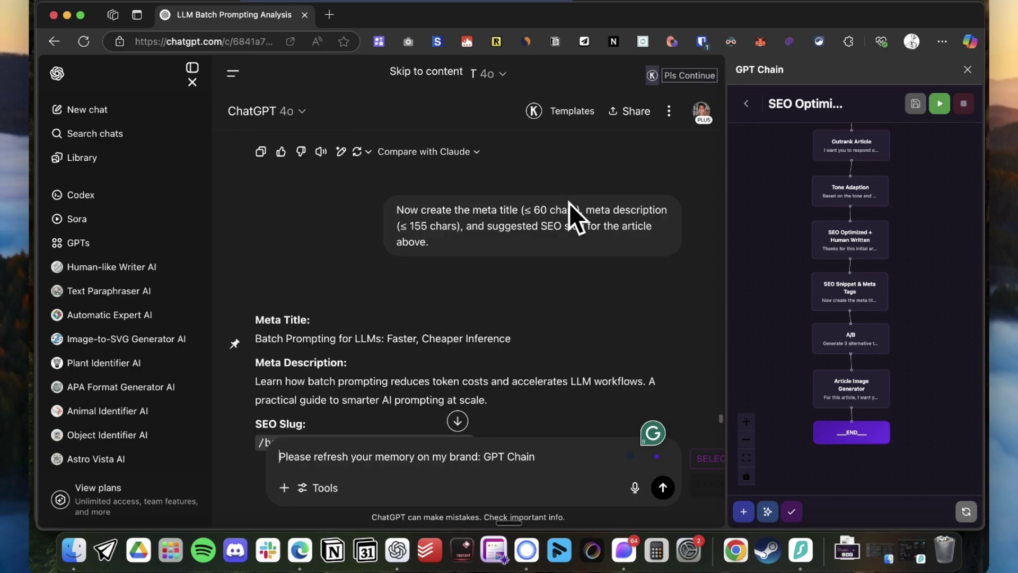
pyautogui.scroll(15, 568, 202)
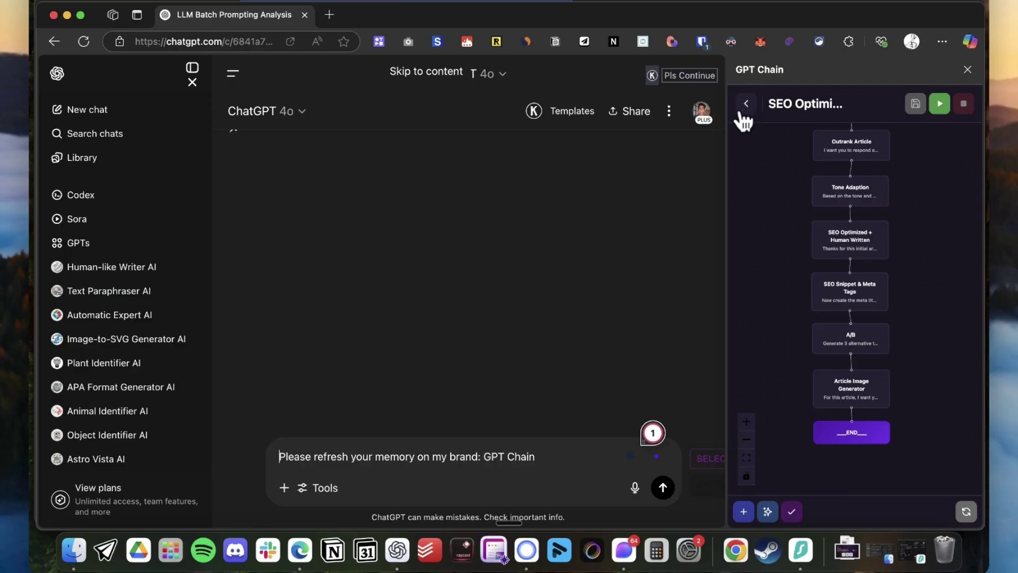
pyautogui.tripleClick(555, 451)
pyautogui.press('BackSpace')
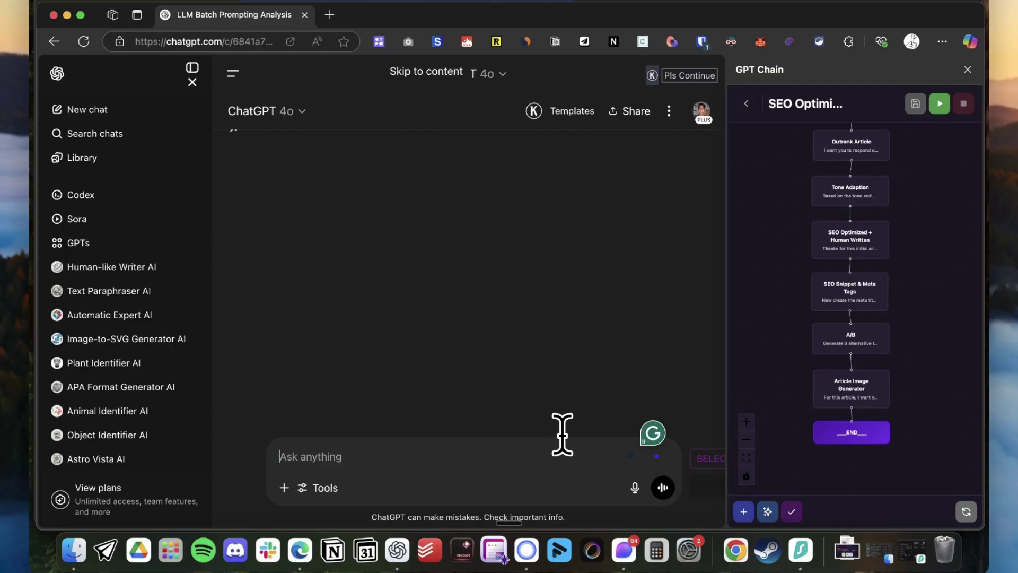
pyautogui.click(747, 106)
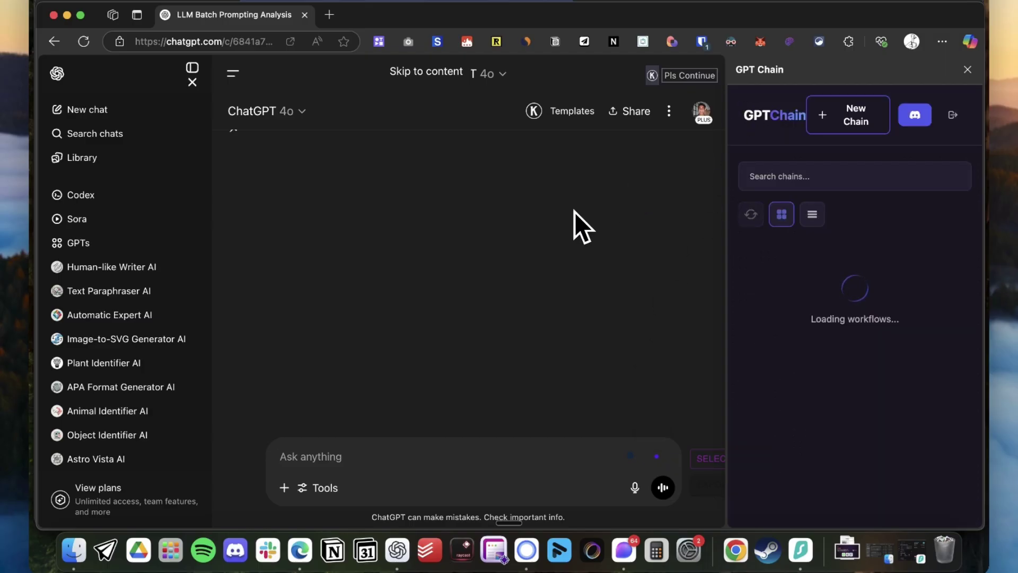
pyautogui.scroll(10, 524, 240)
pyautogui.scroll(15, 524, 240)
pyautogui.scroll(15, 524, 241)
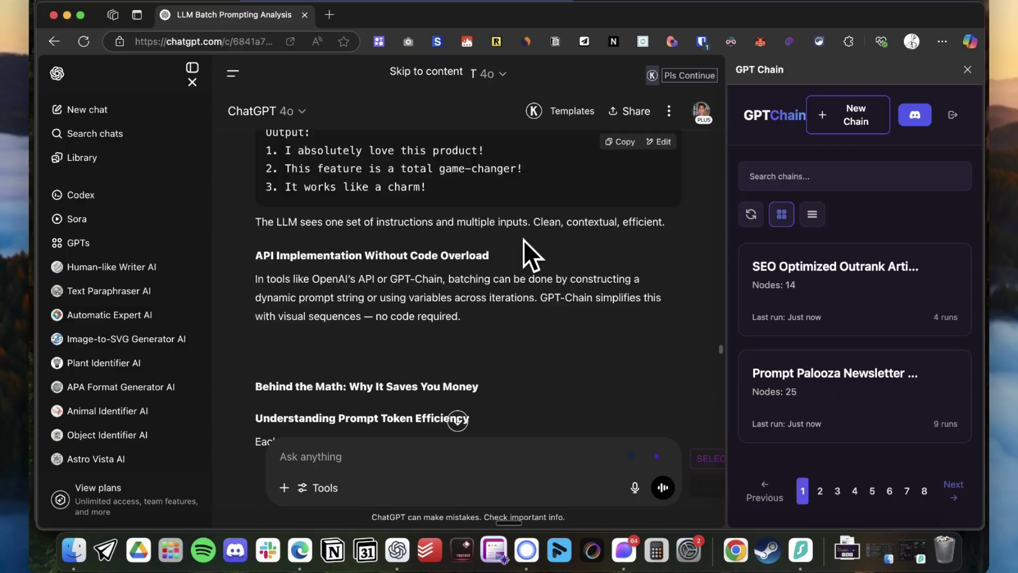
pyautogui.scroll(-10, 524, 240)
pyautogui.scroll(15, 524, 240)
pyautogui.scroll(15, 524, 240)
pyautogui.scroll(-3, 524, 240)
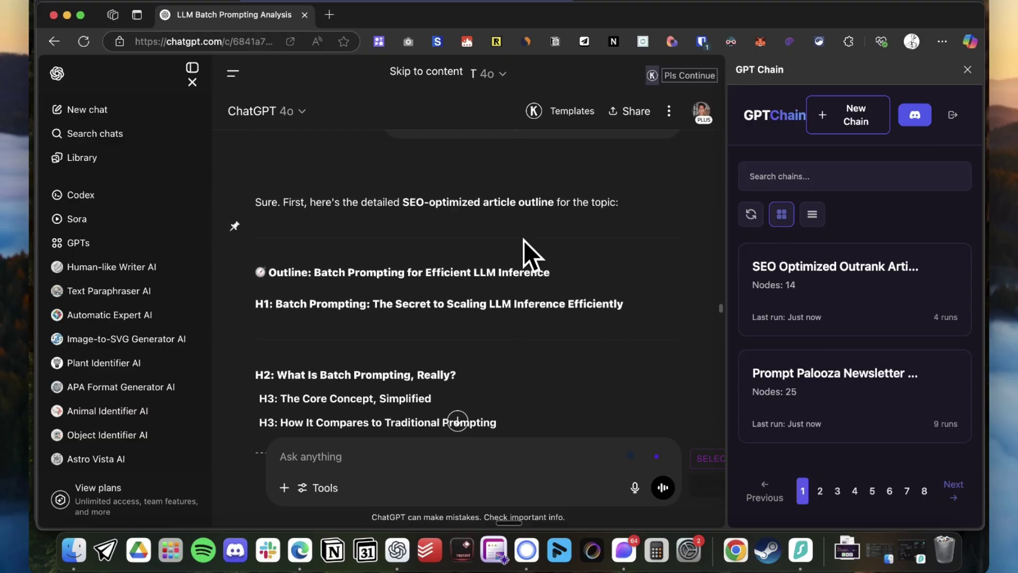
pyautogui.scroll(-6, 448, 333)
pyautogui.scroll(-7, 477, 285)
pyautogui.scroll(-12, 391, 370)
pyautogui.scroll(-15, 418, 305)
pyautogui.scroll(-3, 416, 307)
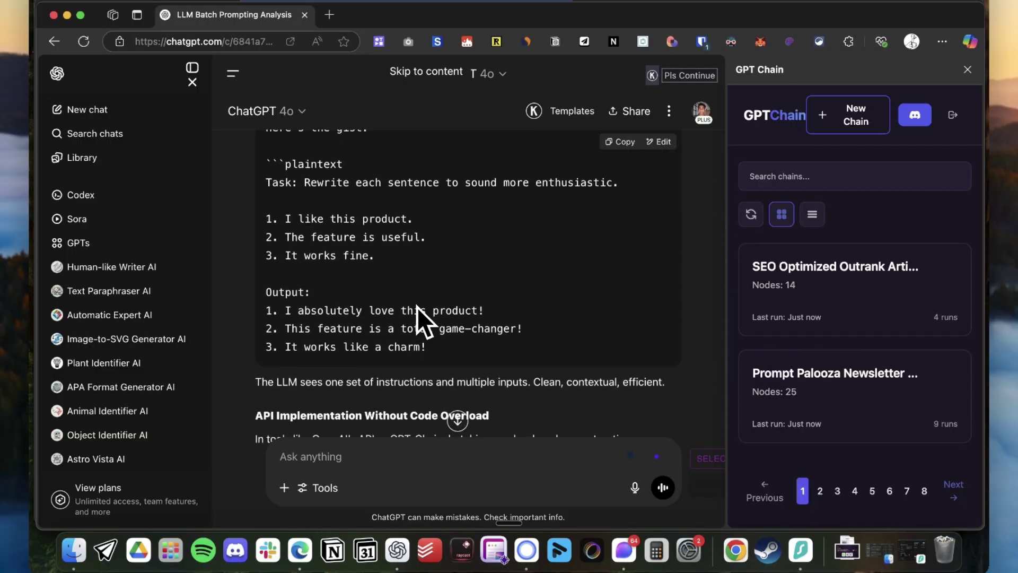
pyautogui.scroll(-8, 398, 249)
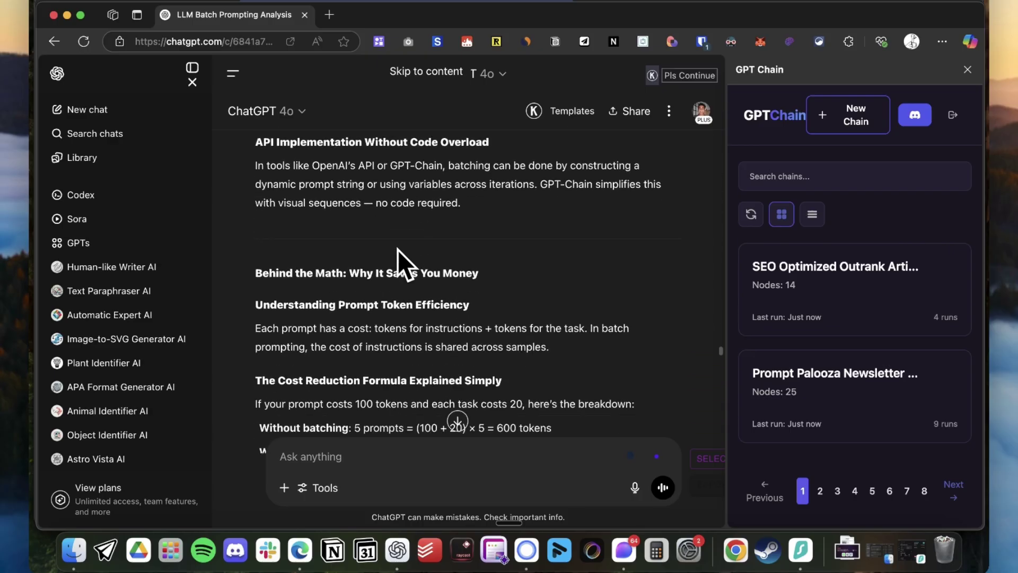
pyautogui.scroll(-8, 398, 250)
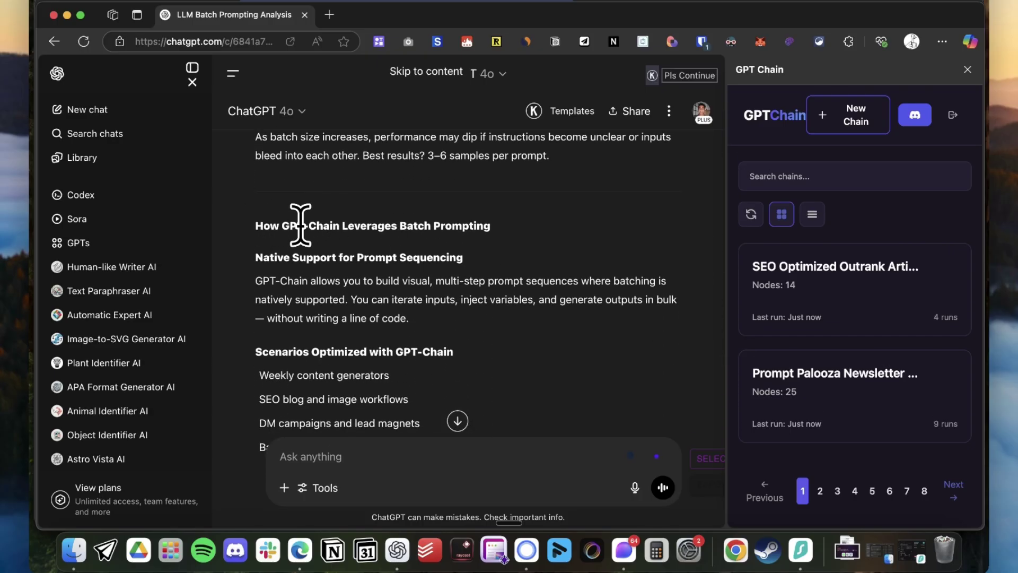
pyautogui.scroll(-2, 414, 265)
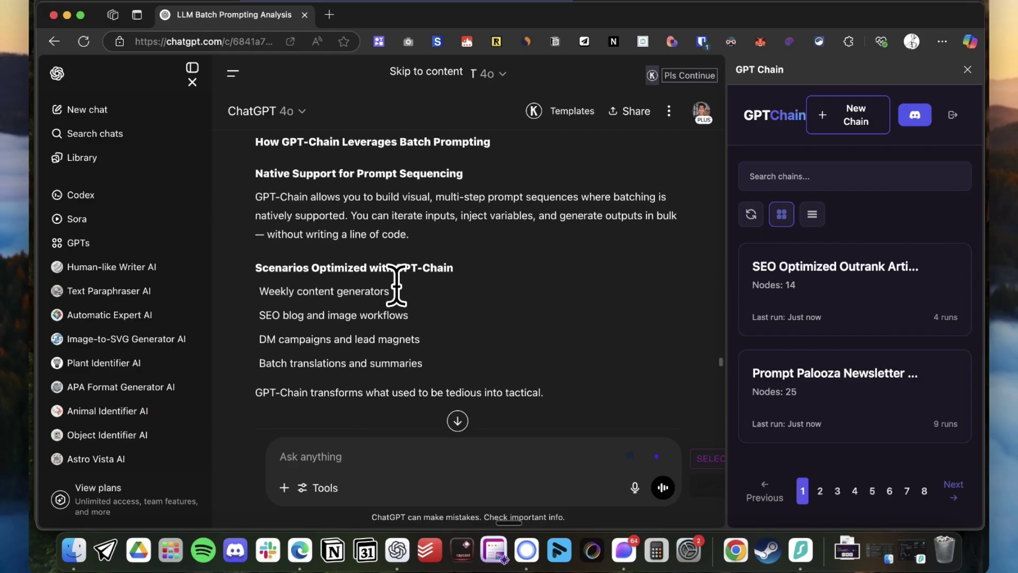
pyautogui.scroll(2, 432, 247)
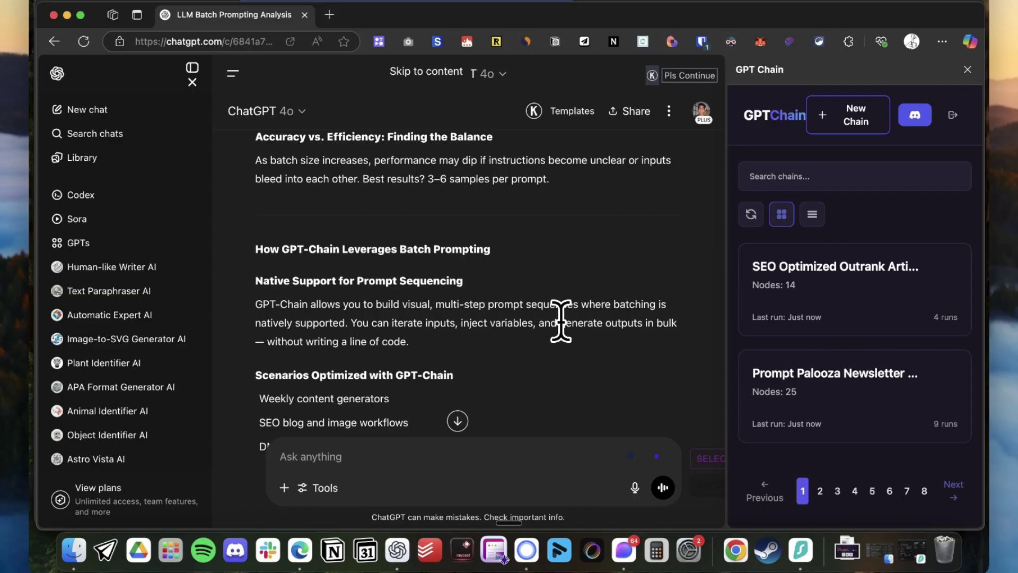
pyautogui.scroll(-10, 562, 321)
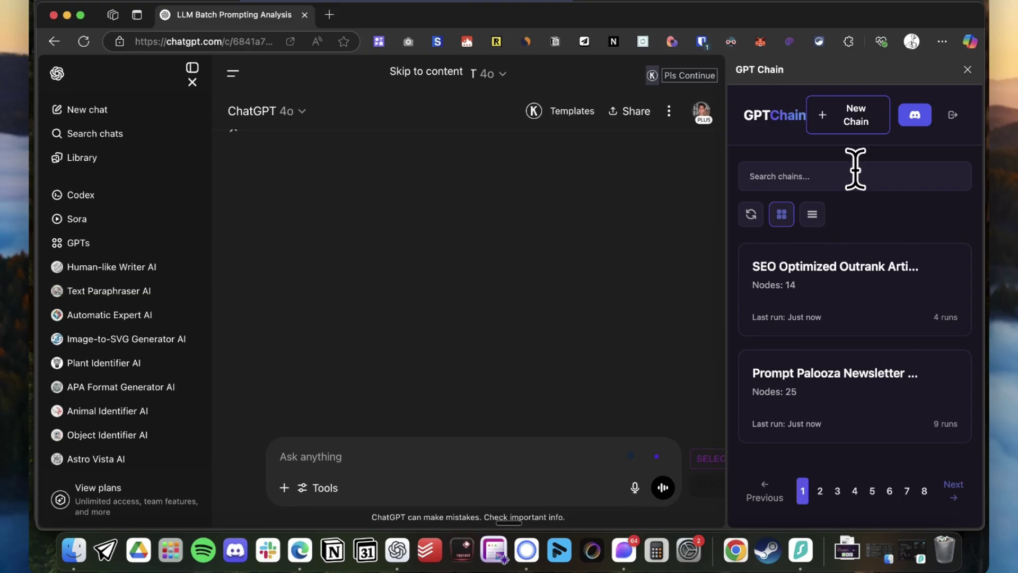
# Filter the saved chains by 'auto' and open the Auto Article Gen Loop chain.
pyautogui.click(840, 184)
pyautogui.write('auto')
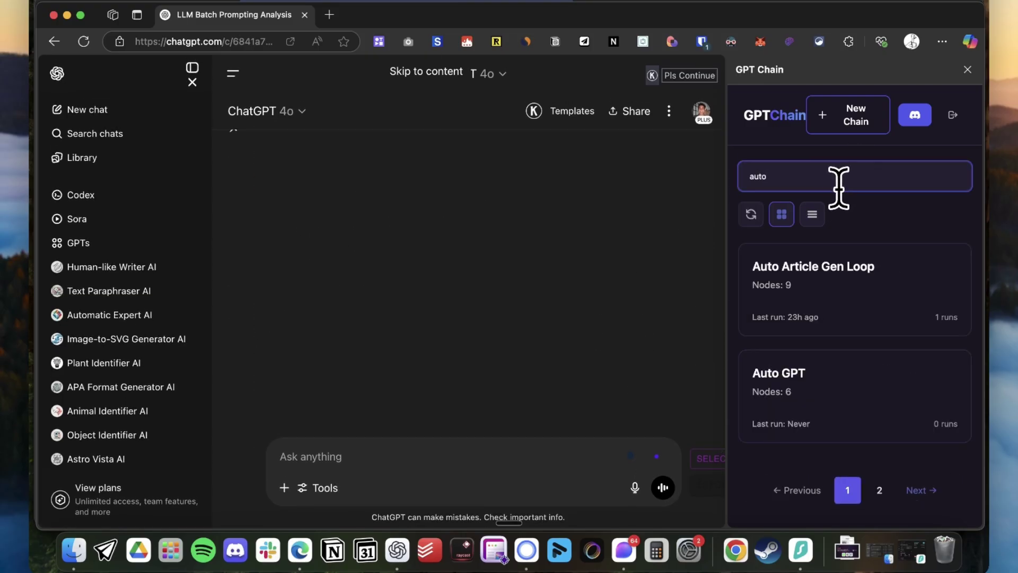
pyautogui.click(842, 273)
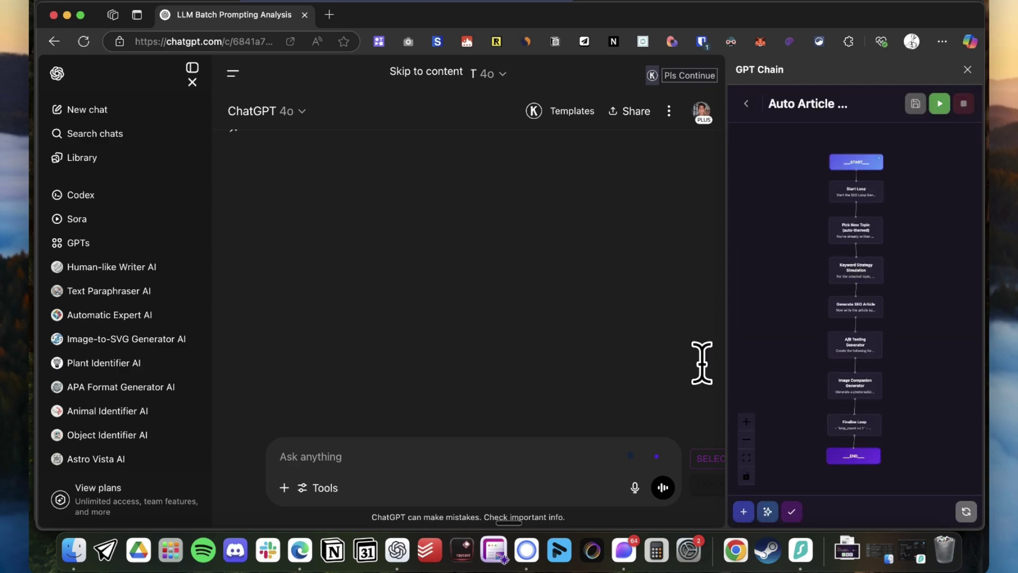
# Review the Chain State Configuration's six iterations and save the state.
pyautogui.scroll(5, 577, 250)
pyautogui.click(839, 166)
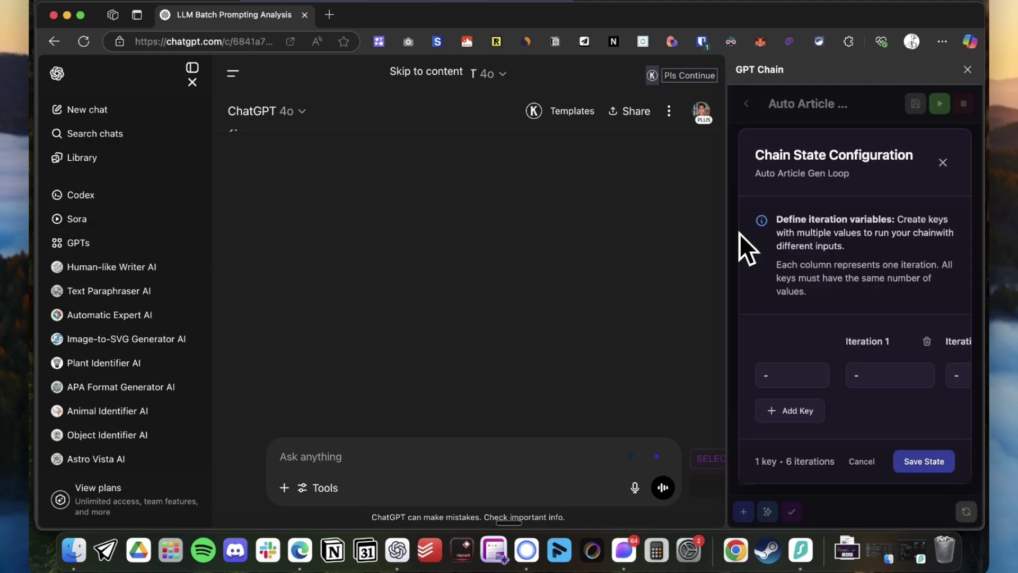
pyautogui.hscroll(8, 894, 382)
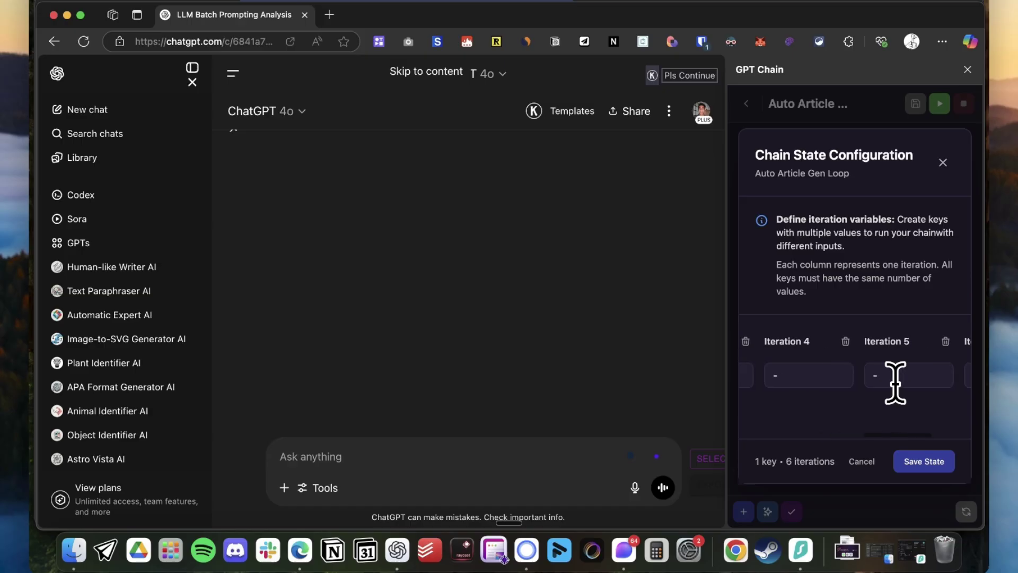
pyautogui.hscroll(2, 894, 381)
pyautogui.hscroll(-10, 830, 378)
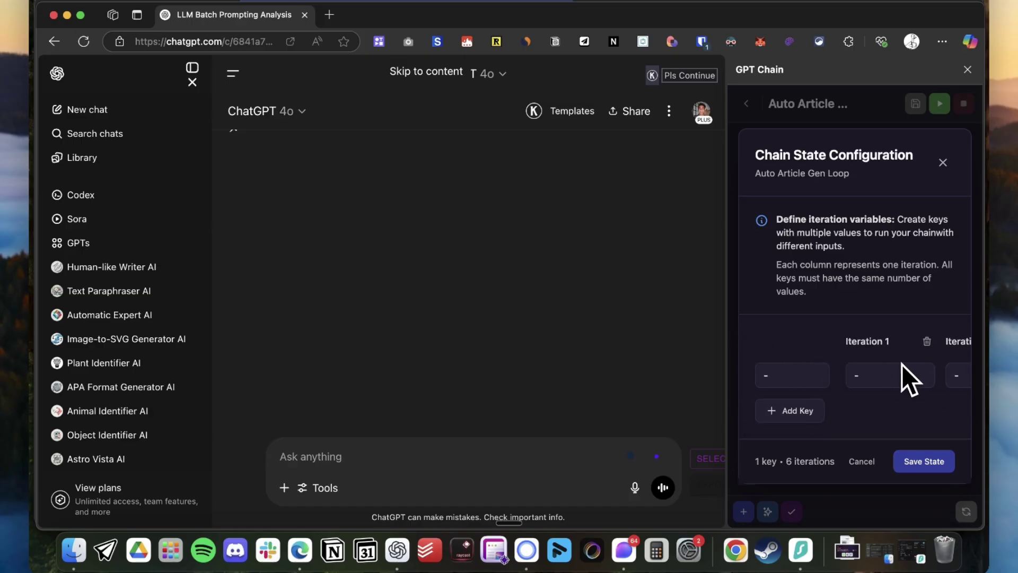
pyautogui.hscroll(8, 893, 374)
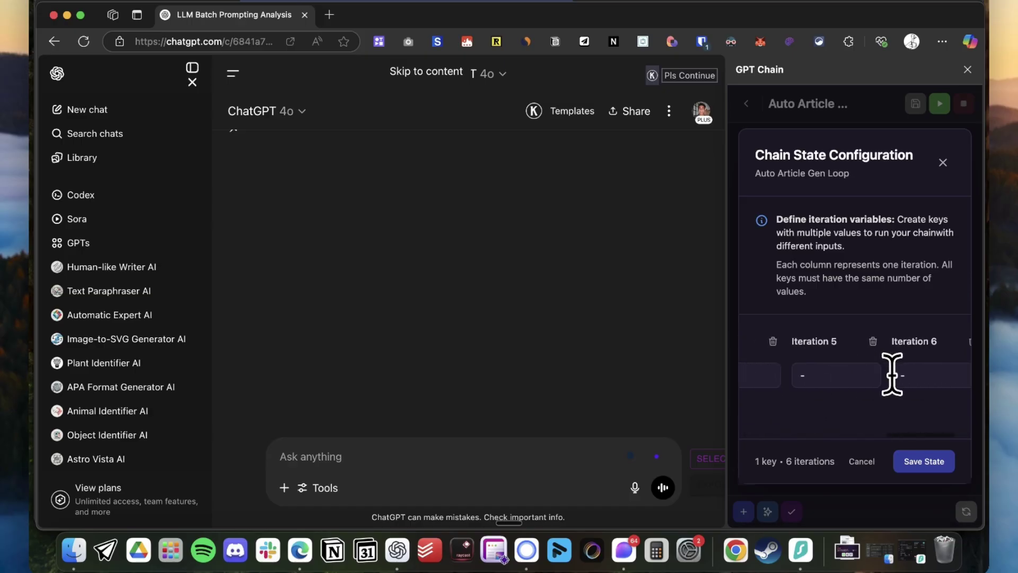
pyautogui.hscroll(-8, 892, 374)
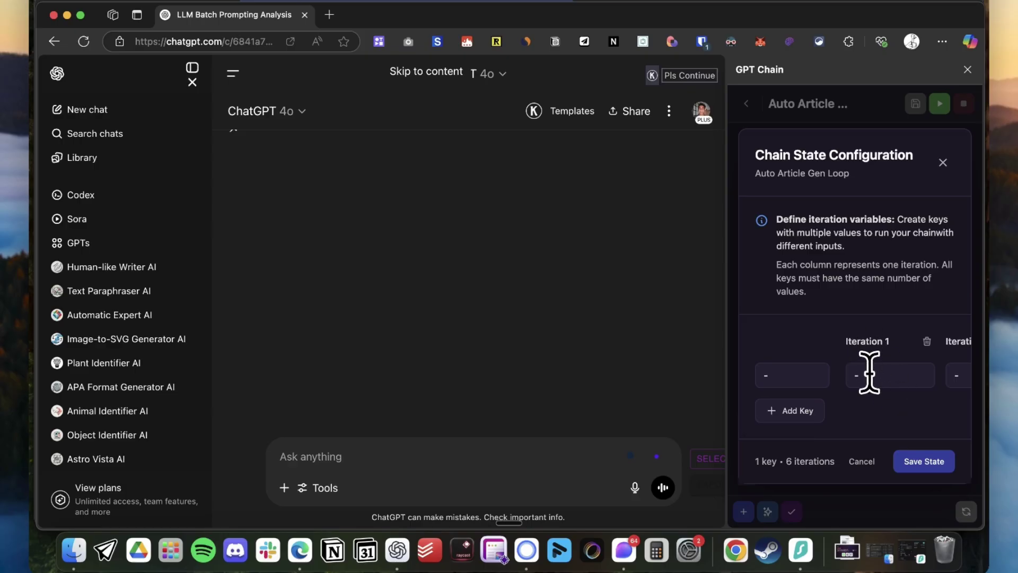
pyautogui.hscroll(10, 870, 374)
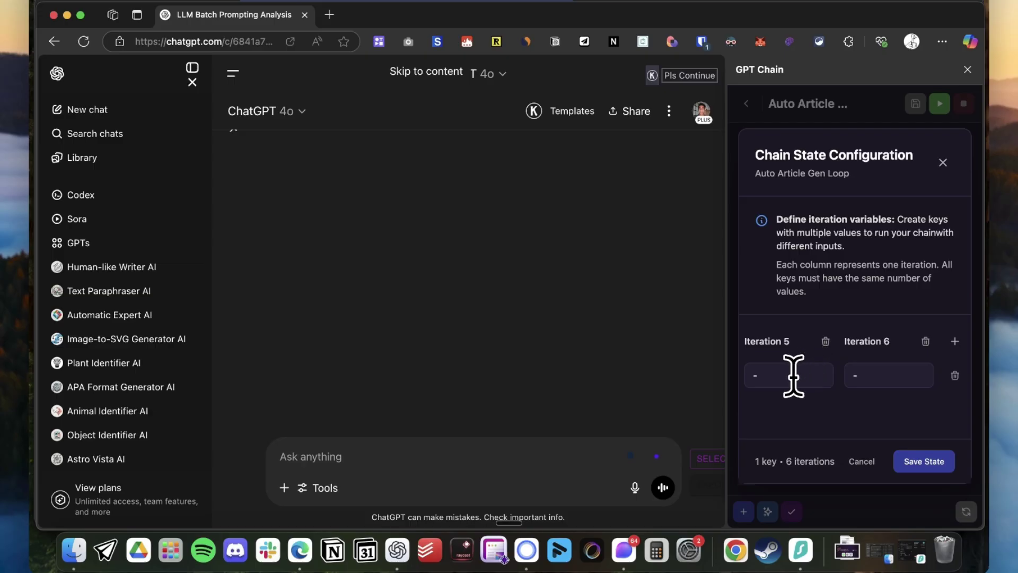
pyautogui.hscroll(-10, 820, 368)
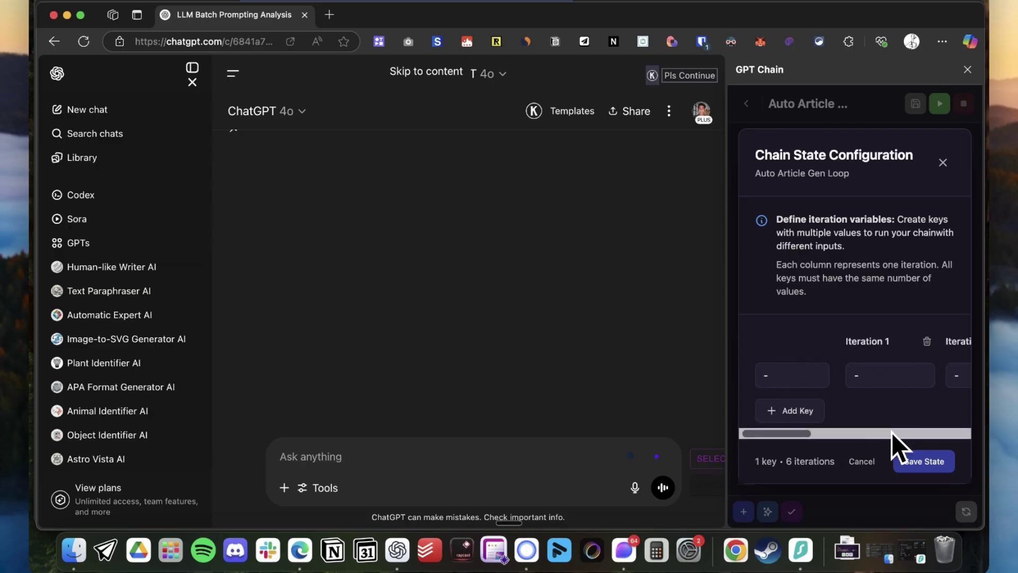
pyautogui.click(928, 468)
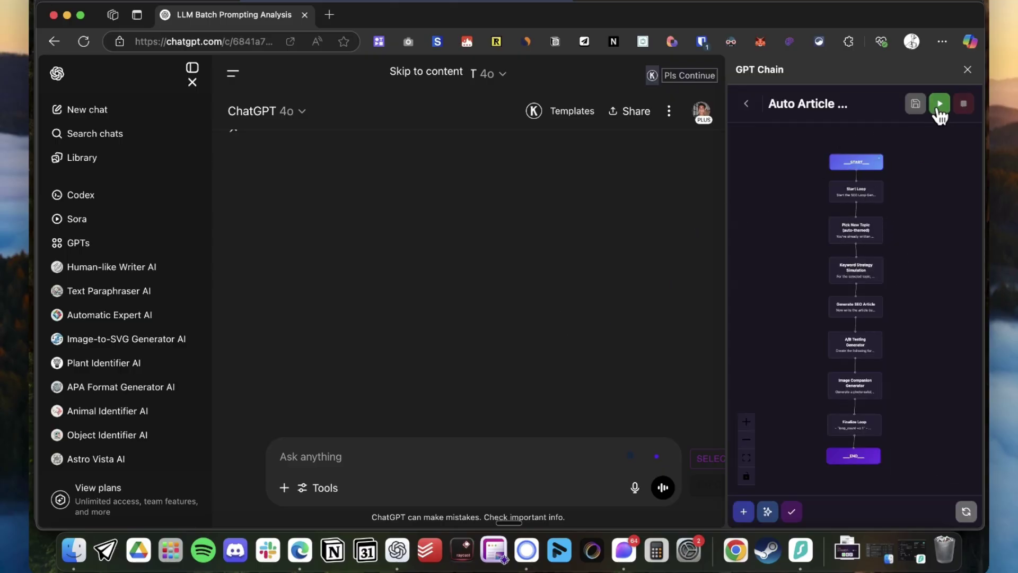
# Start the Auto Article Gen Loop workflow so its prompts post to ChatGPT.
pyautogui.click(940, 104)
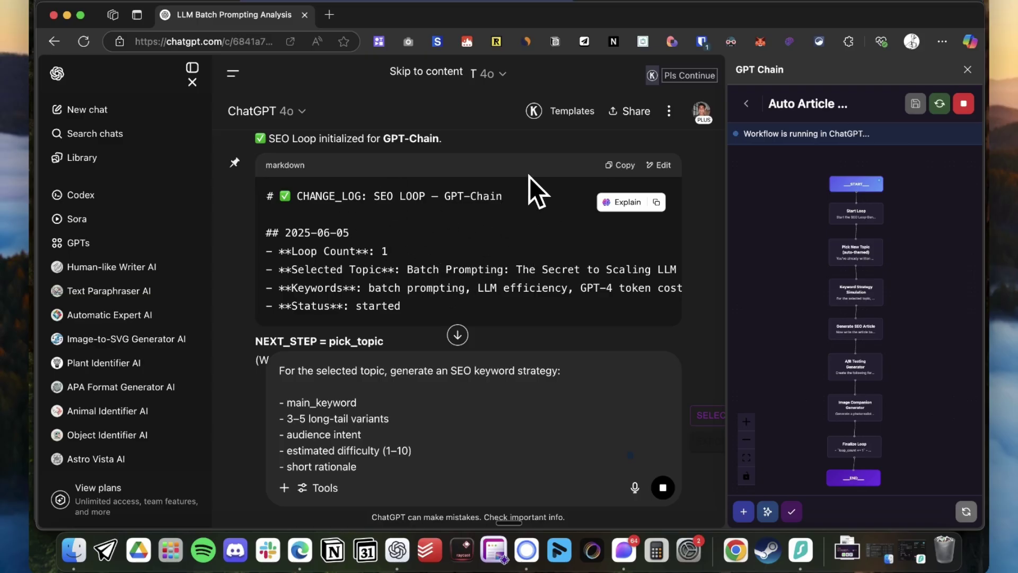
pyautogui.scroll(1, 374, 185)
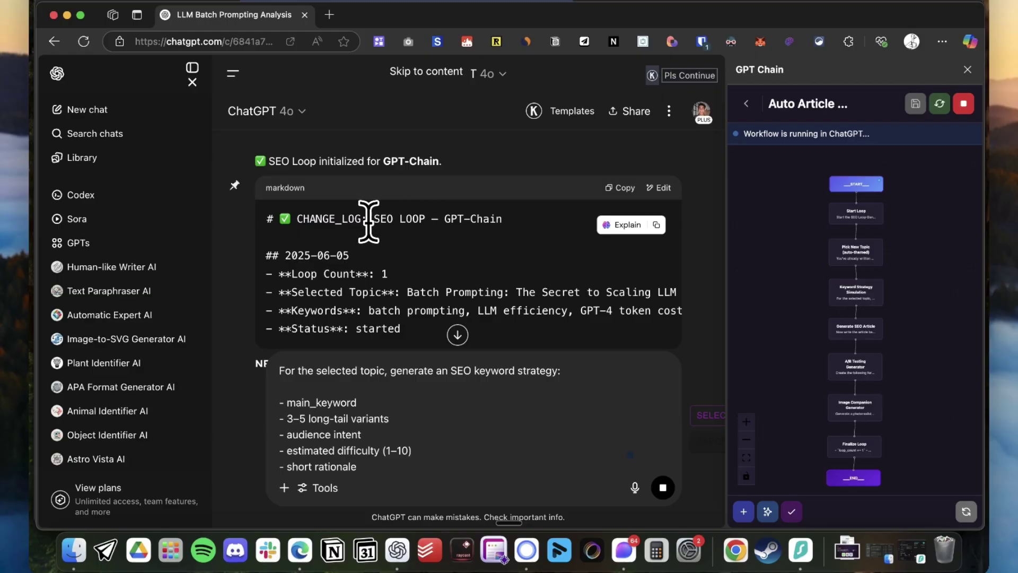
pyautogui.scroll(-3, 403, 213)
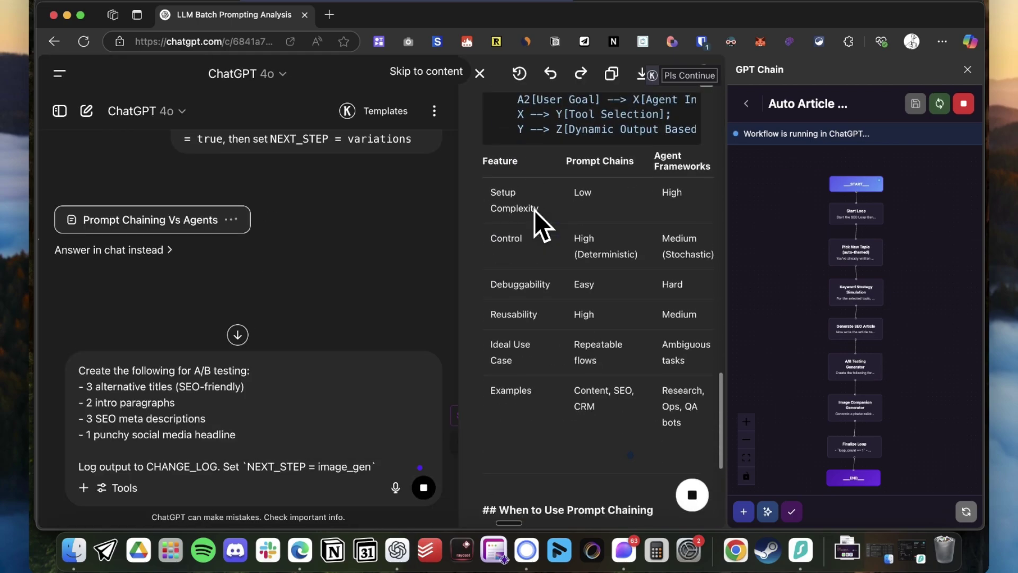
# Select, then deselect, the decision questions and the checklist in the Prompt Chaining Vs Agents article.
pyautogui.scroll(5, 278, 216)
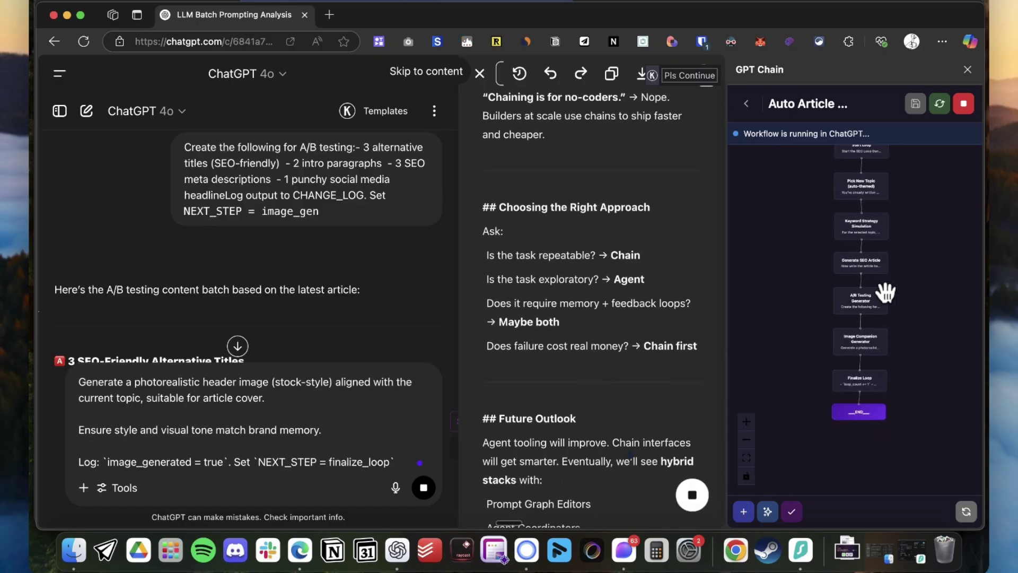
pyautogui.scroll(-10, 219, 305)
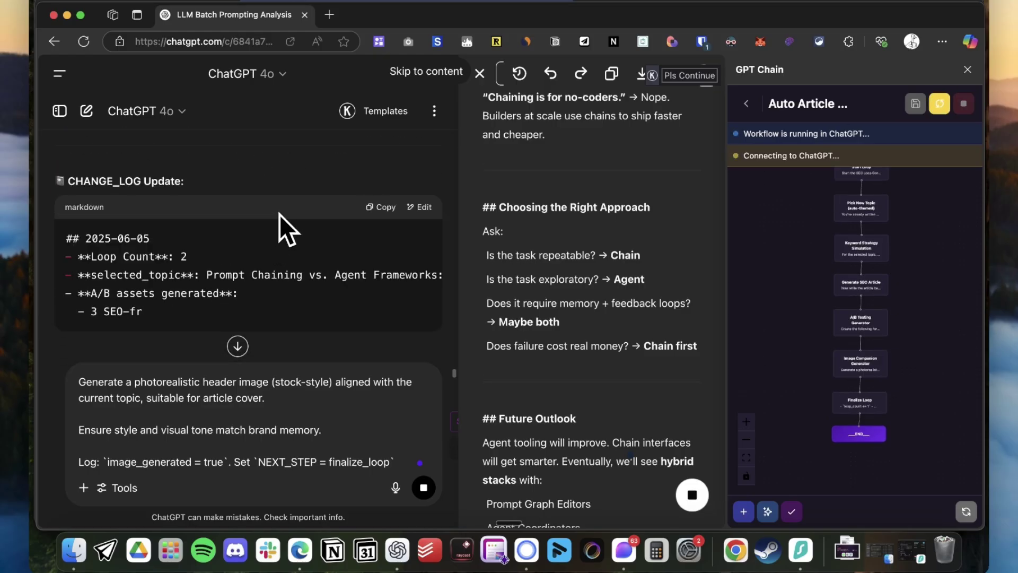
pyautogui.scroll(5, 282, 215)
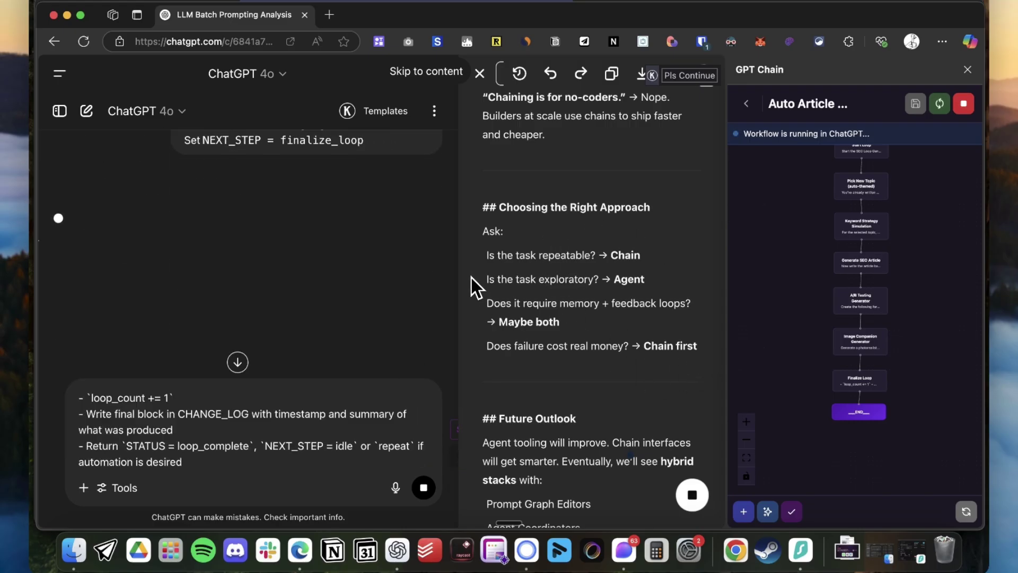
pyautogui.moveTo(472, 278); pyautogui.dragTo(696, 347)
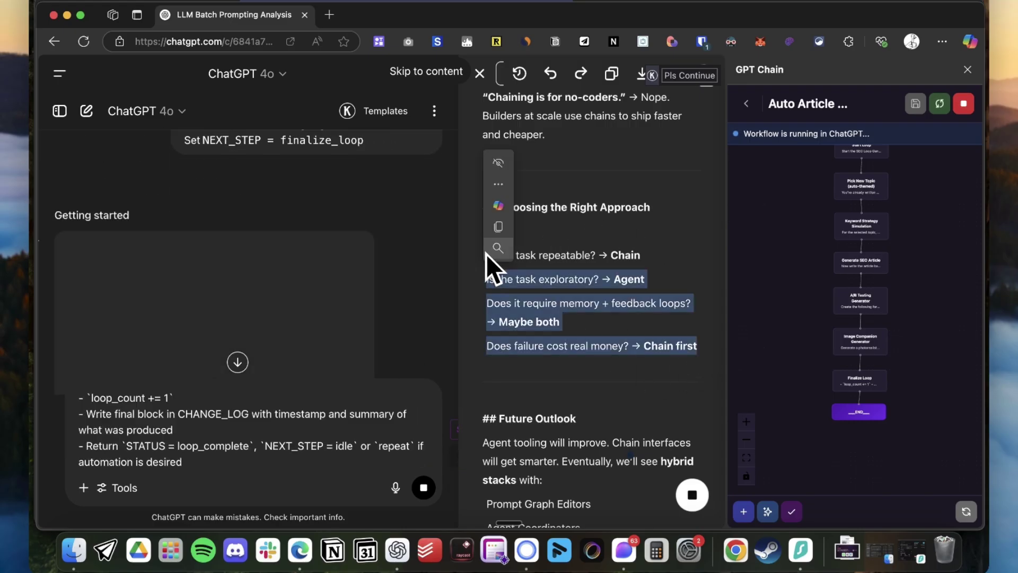
pyautogui.click(611, 289)
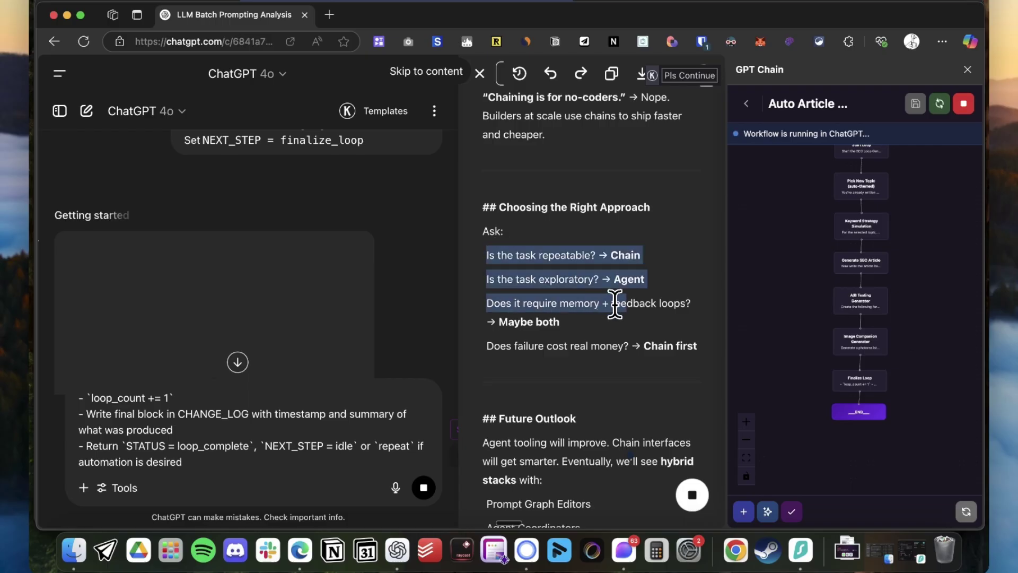
pyautogui.moveTo(619, 305); pyautogui.dragTo(697, 342)
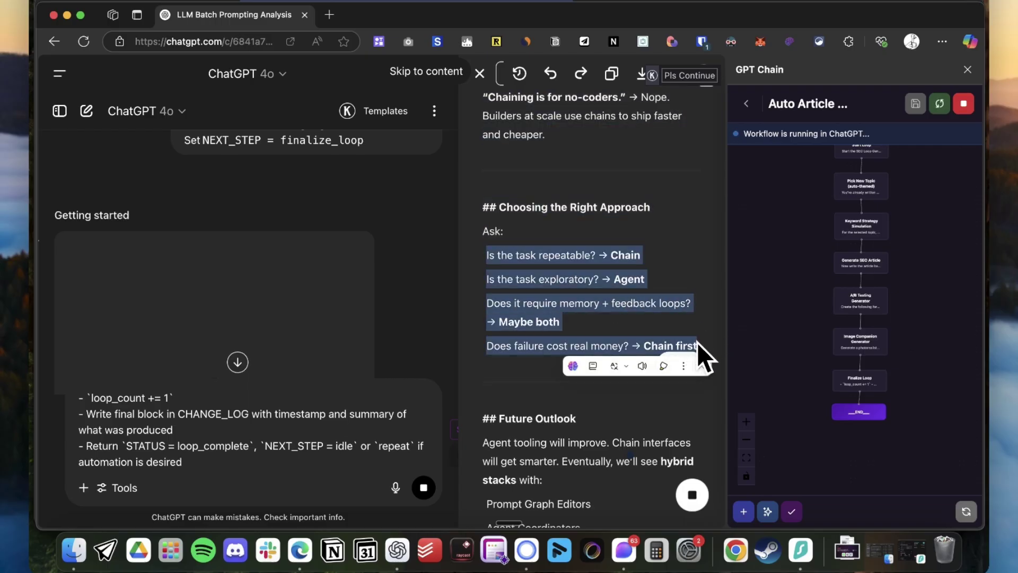
pyautogui.click(600, 289)
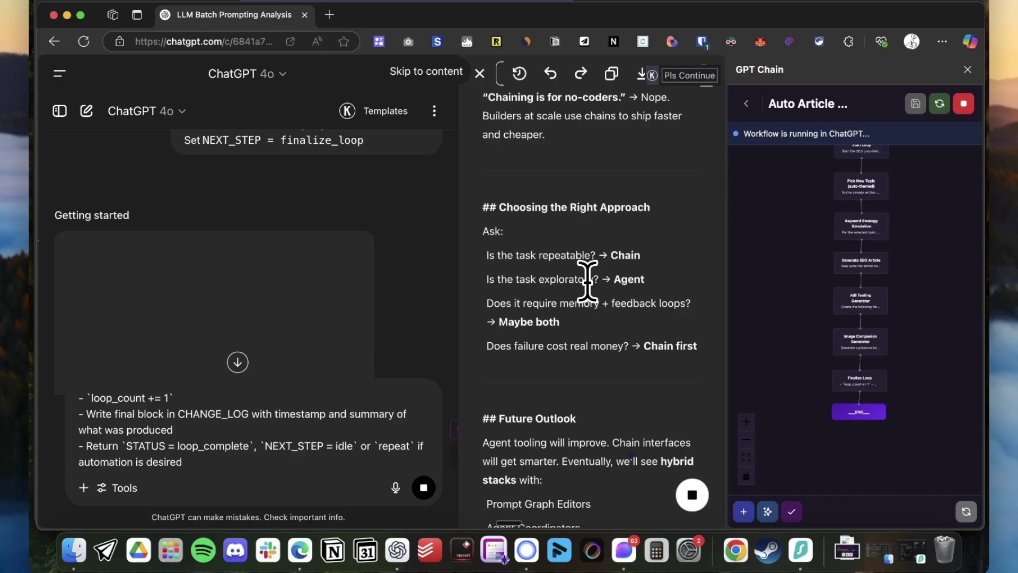
# Read down the article through Future Outlook, the conclusion and the FAQs.
pyautogui.scroll(-8, 565, 315)
pyautogui.scroll(10, 566, 315)
pyautogui.scroll(-5, 565, 315)
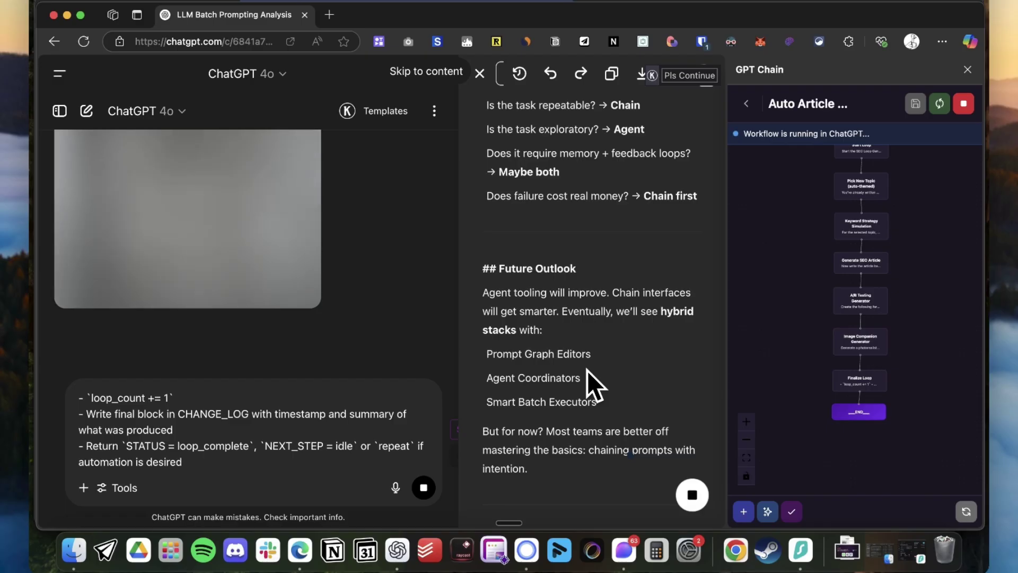
pyautogui.scroll(10, 606, 282)
pyautogui.scroll(-15, 606, 282)
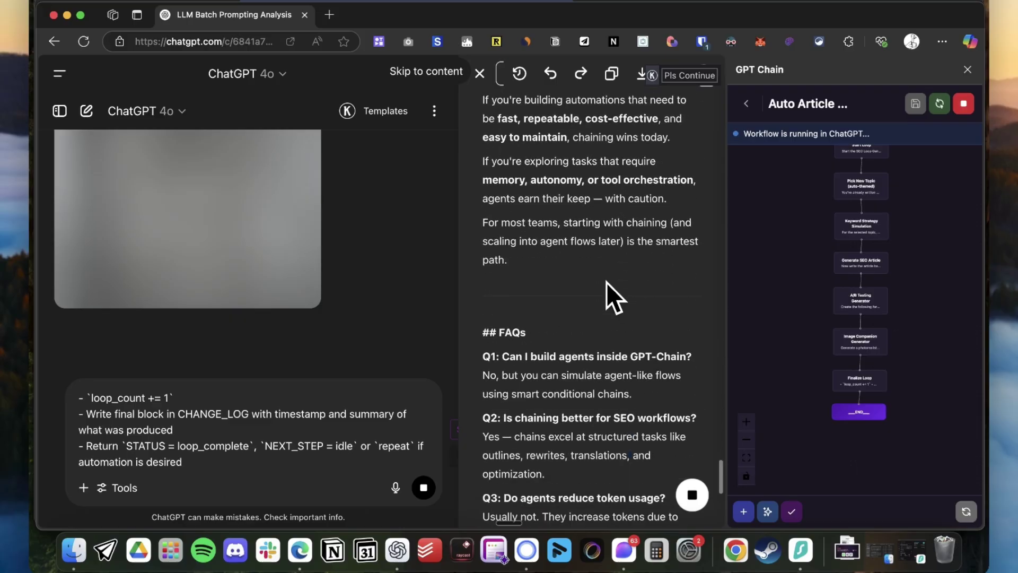